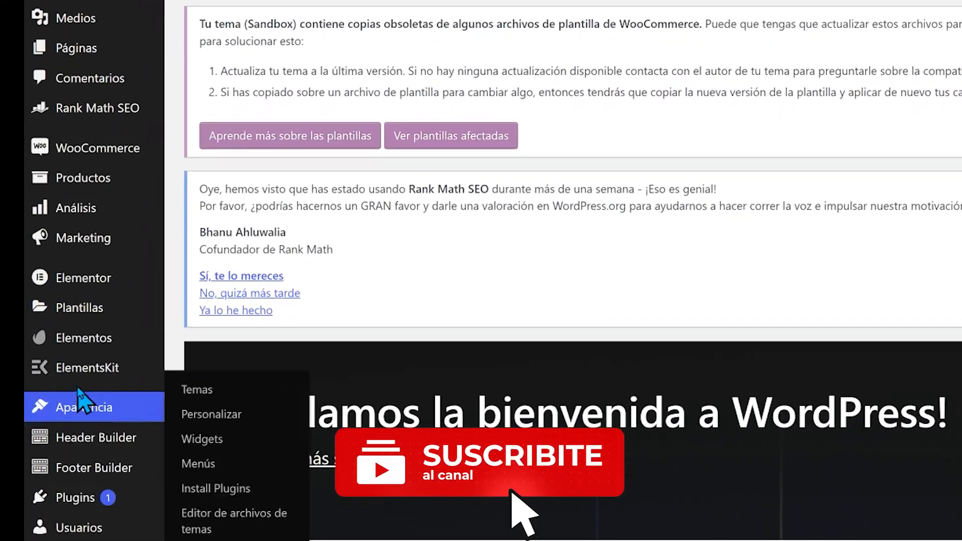
Check in the ElementsKit modules settings that the Google Sheet For Elementor Pro Form module is enabled, leaving the settings without changes
mouse_move(41, 408)
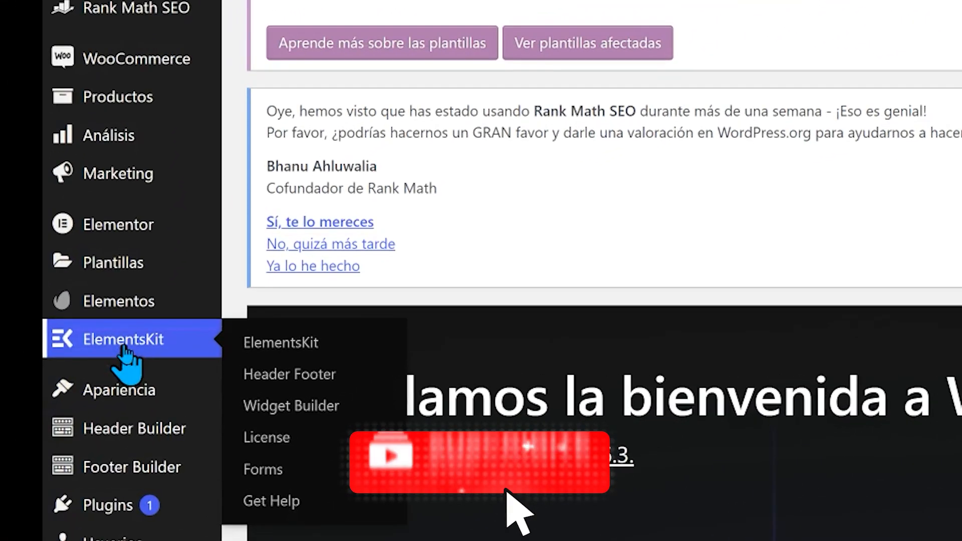
left_click(111, 351)
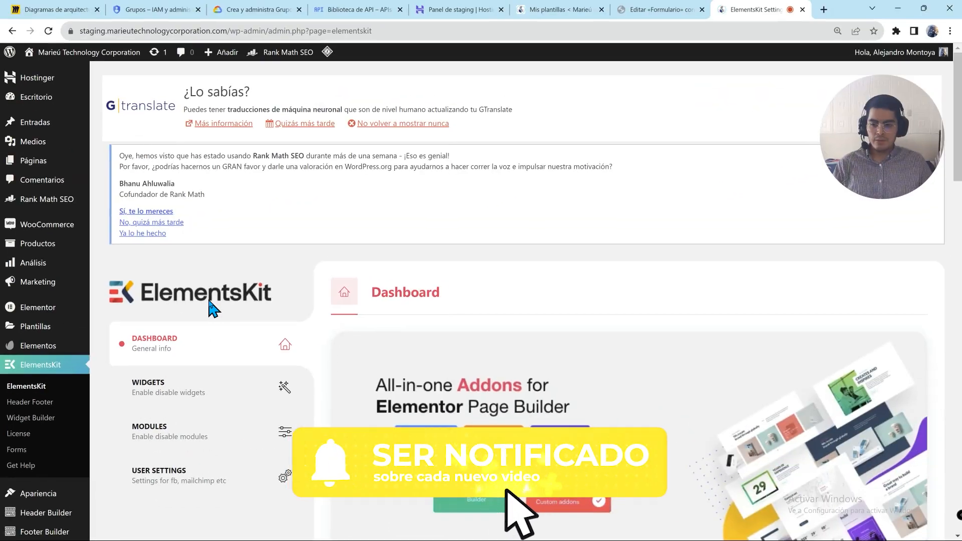
left_click(293, 466)
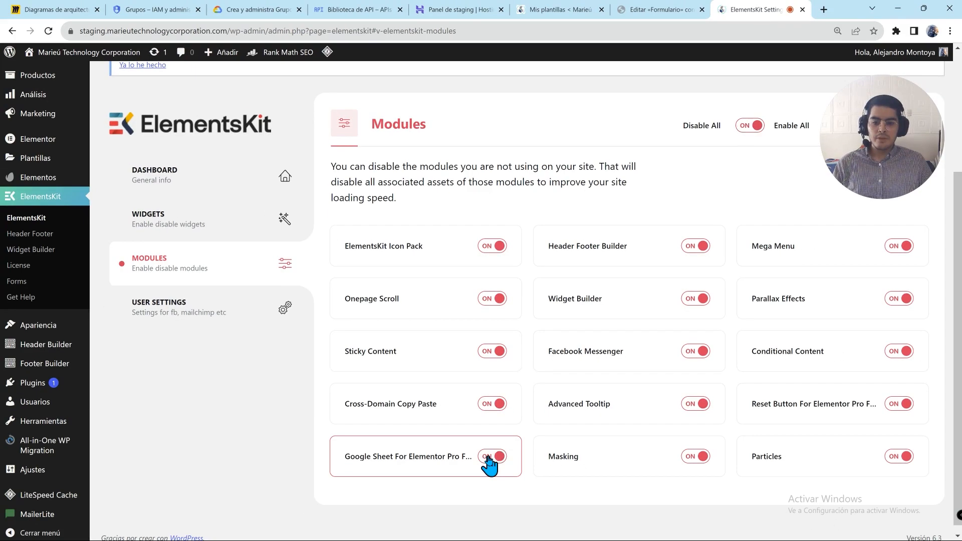
left_click(489, 457)
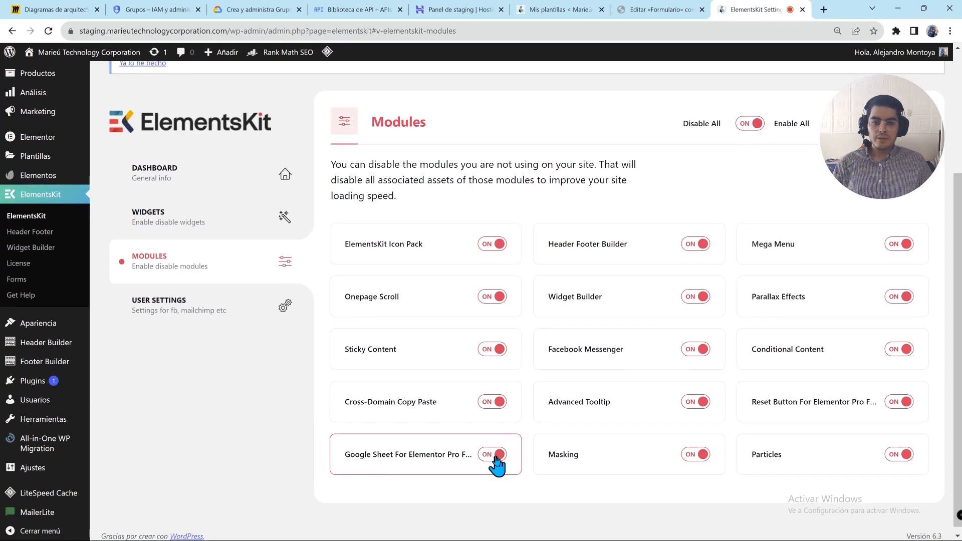
scroll(822, 302, "up", 3)
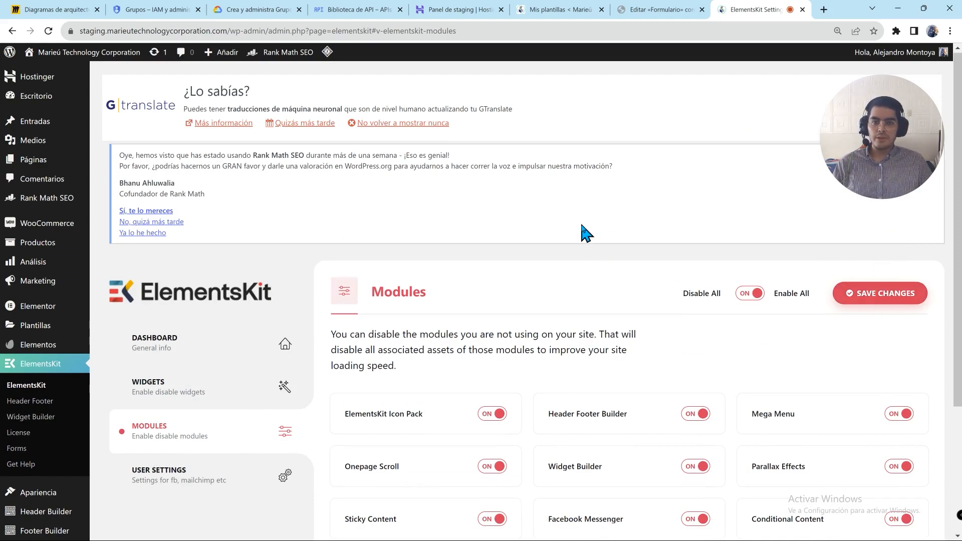
key("ctrl+w")
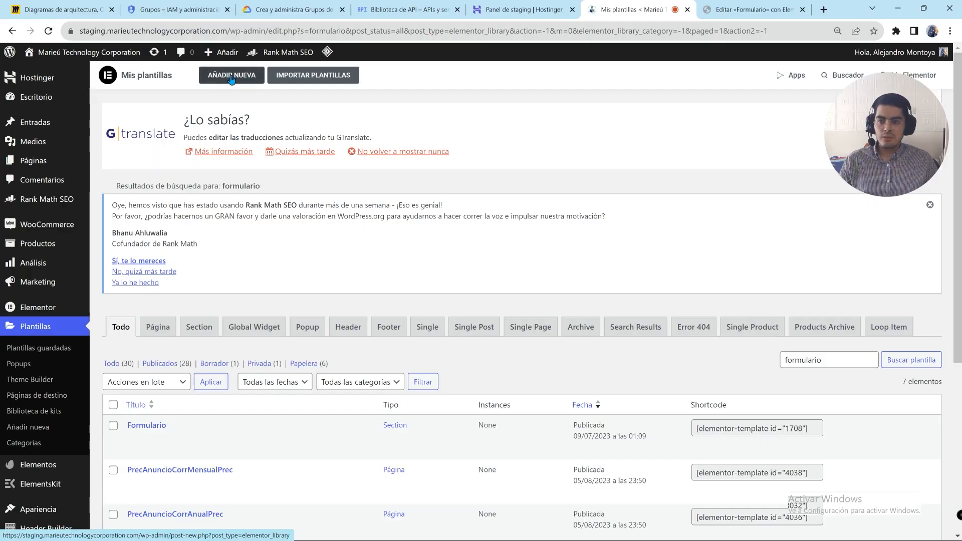
left_click(231, 77)
left_click(520, 290)
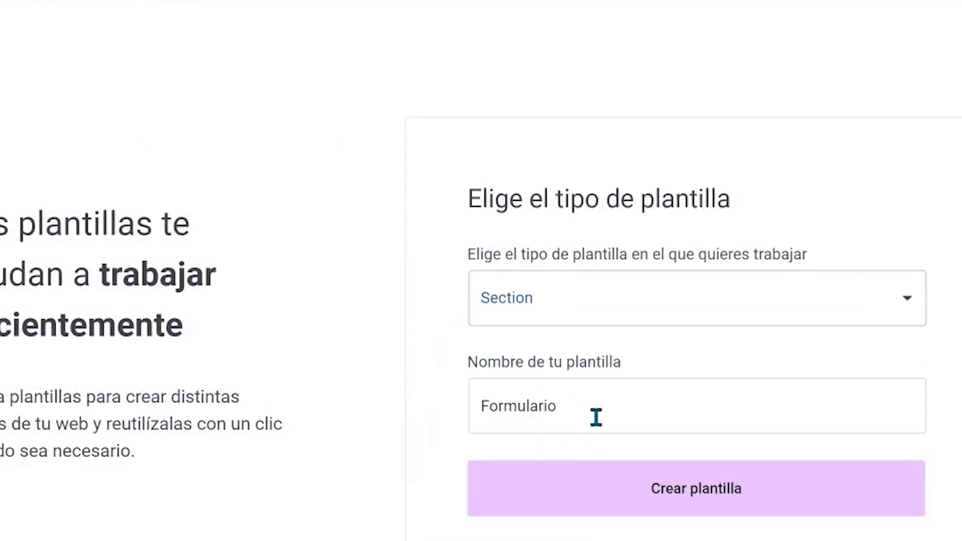
left_click(749, 424)
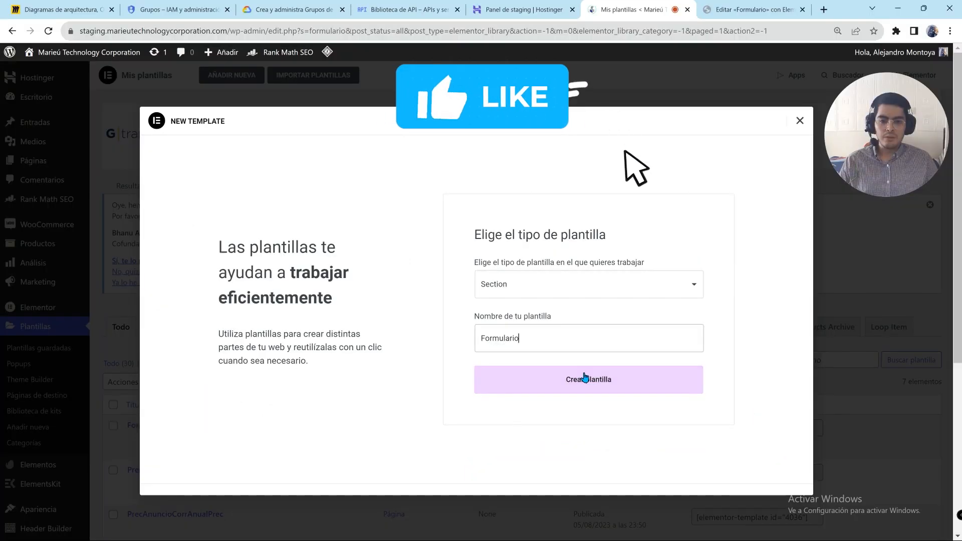
left_click(800, 120)
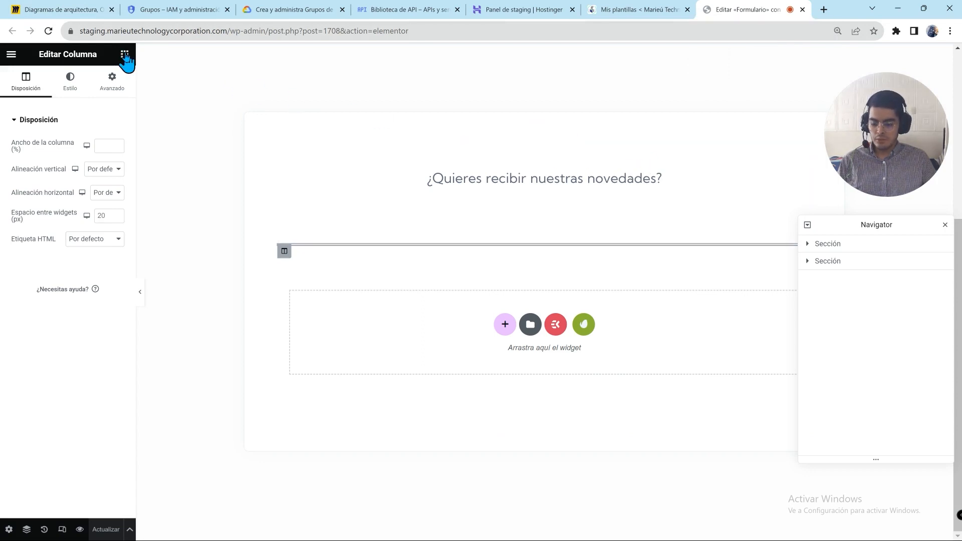
Find the Form widget by searching for "form" and add it below the "¿Quieres recibir nuestras novedades?" heading
left_click(124, 54)
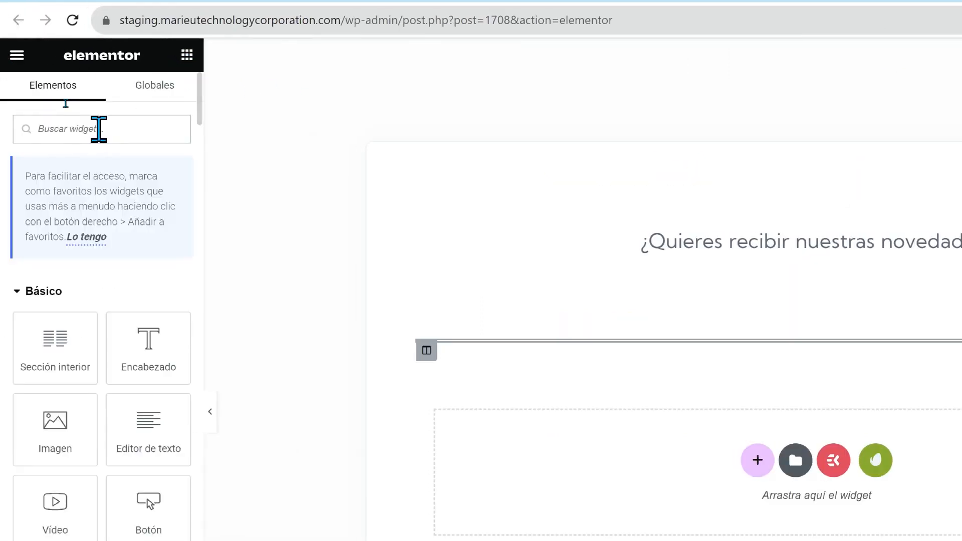
left_click(98, 128)
type("form")
left_click_drag(152, 310, 854, 488)
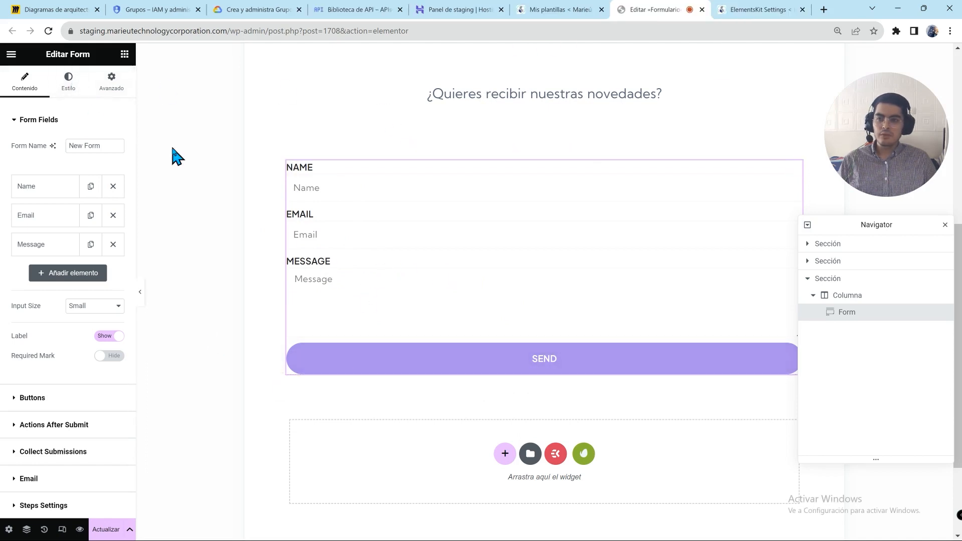
Enable the Google Sheet integration for the form and name the sheet "Hoja Marieú"
scroll(117, 408, "down", 3)
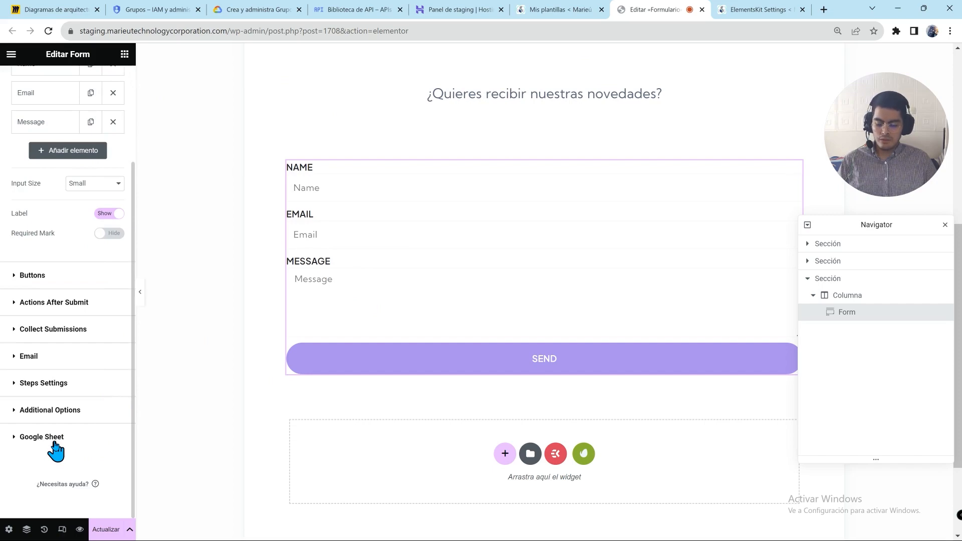
left_click(54, 443)
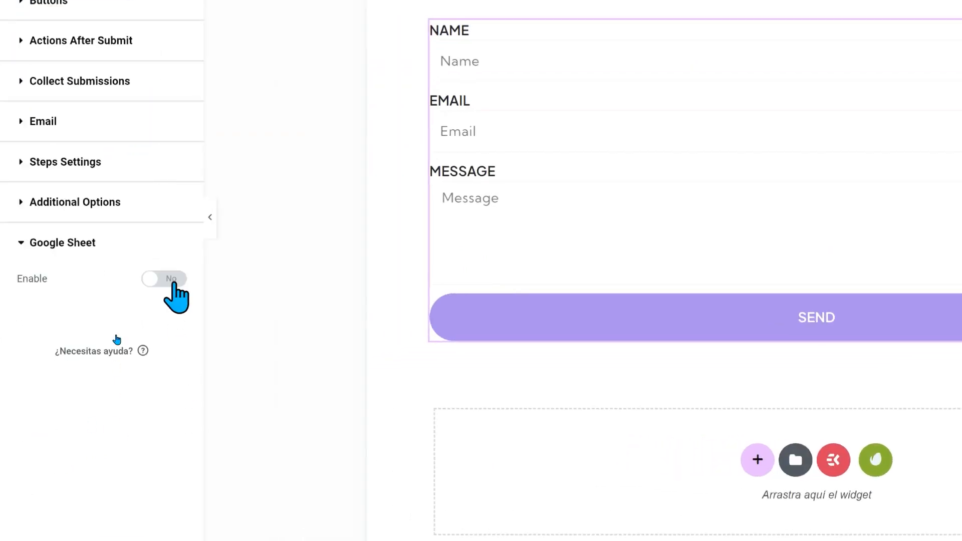
left_click(174, 279)
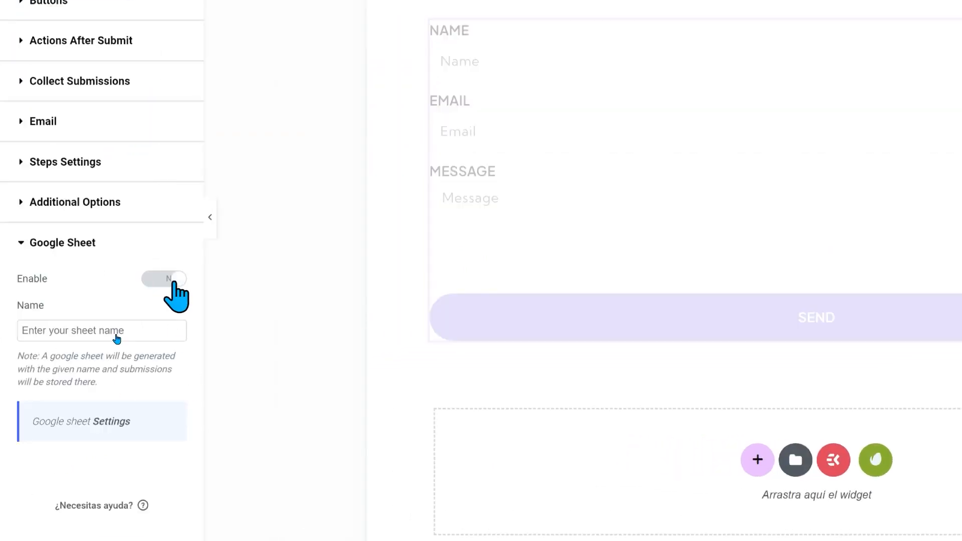
left_click(176, 331)
type("Hoja Marieú")
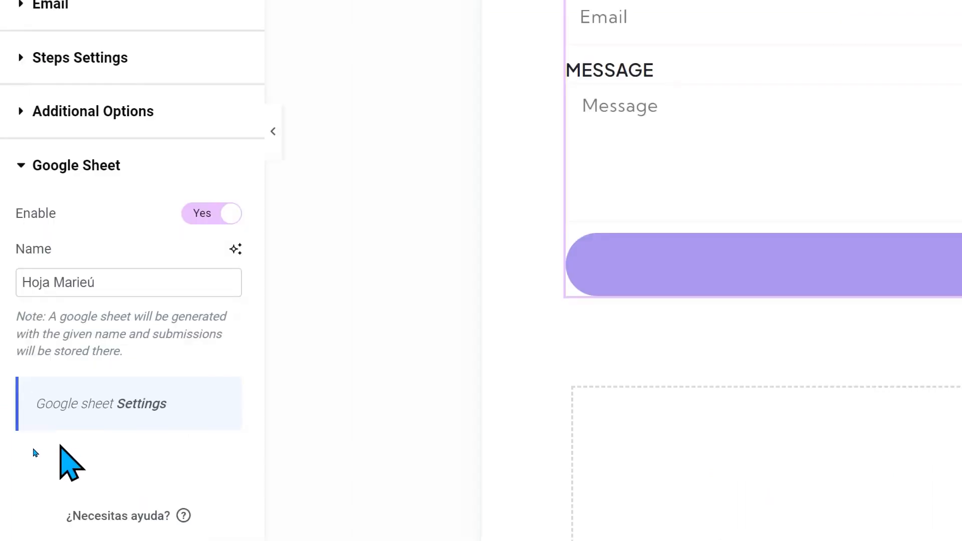
Go to the ElementsKit Google Sheet user settings and examine the client ID and client secret fields and the setup instructions
left_click(145, 407)
scroll(551, 229, "down", 5)
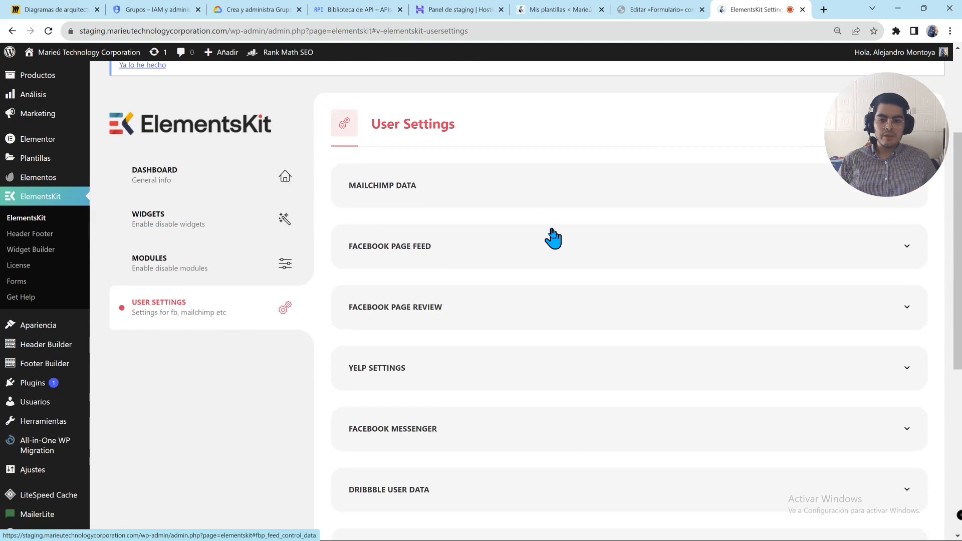
scroll(551, 228, "down", 3)
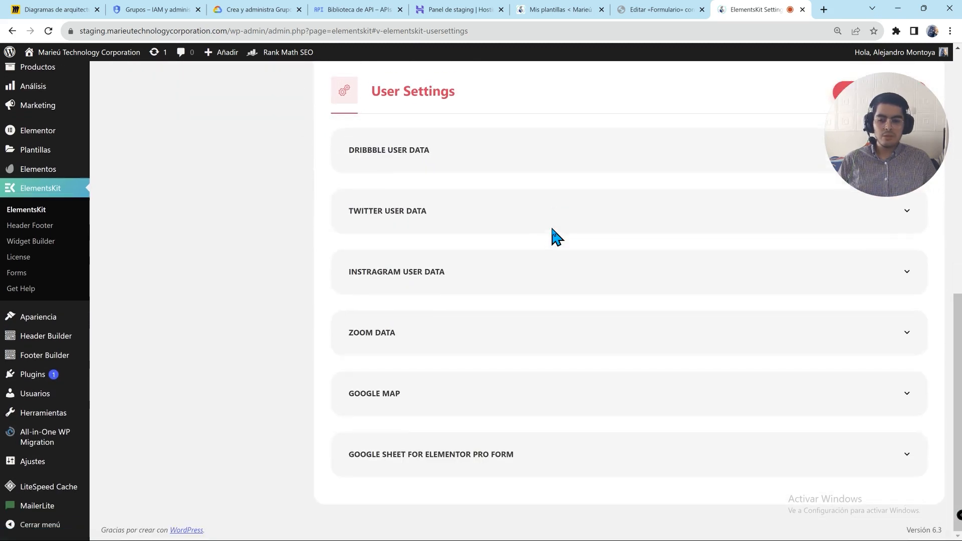
left_click(405, 468)
left_click_drag(345, 246, 416, 242)
left_click_drag(343, 307, 430, 307)
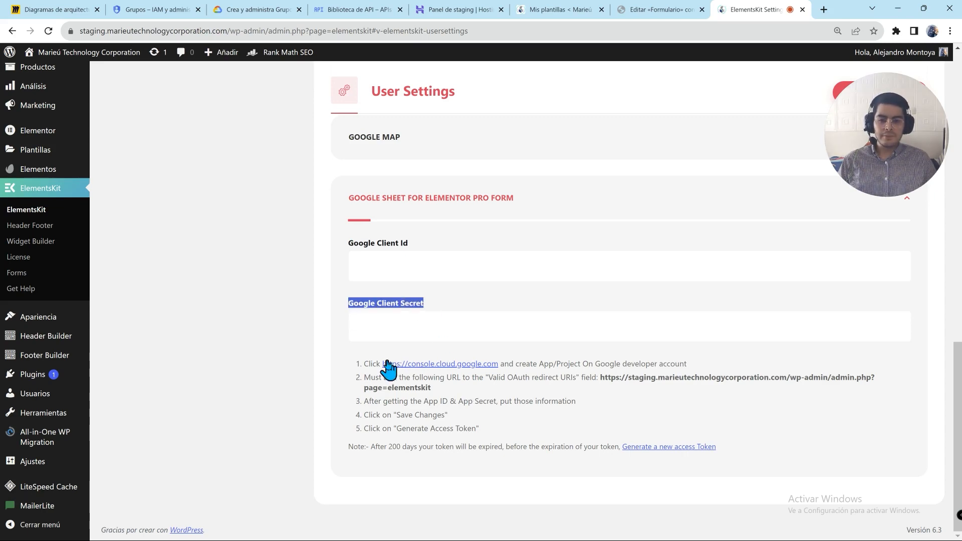
left_click_drag(346, 359, 484, 428)
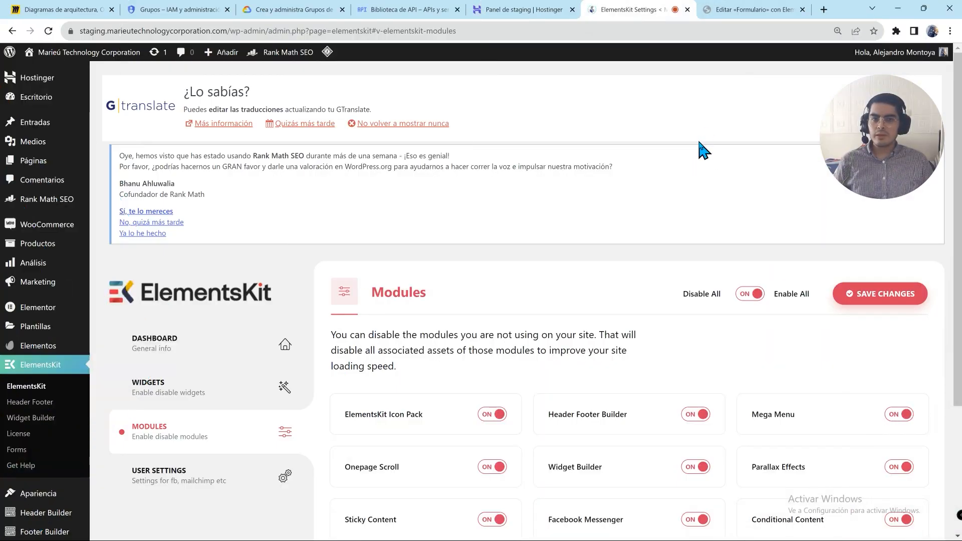
Search the web for "google cloud console" in a new browser tab and open the Google Cloud console
left_click(823, 9)
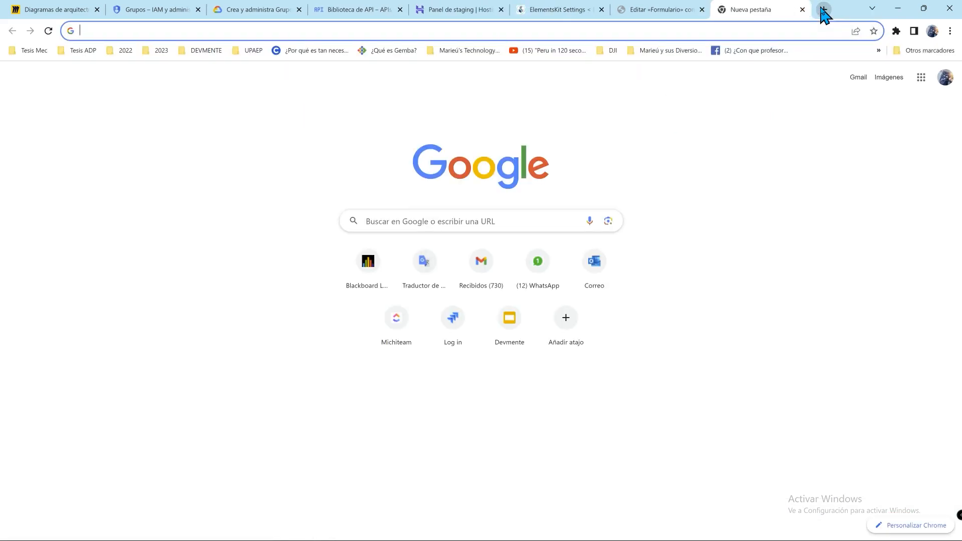
type("google cloud console")
key("Return")
left_click(175, 185)
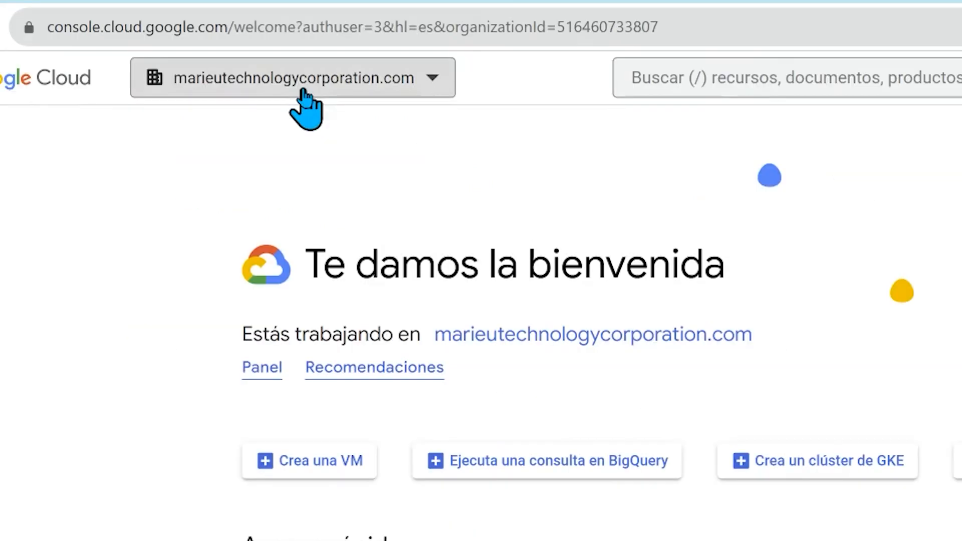
Create a Google Cloud project named "Marieu DB Google Sheet" under the marieutechnologycorporation.com organization
left_click(303, 92)
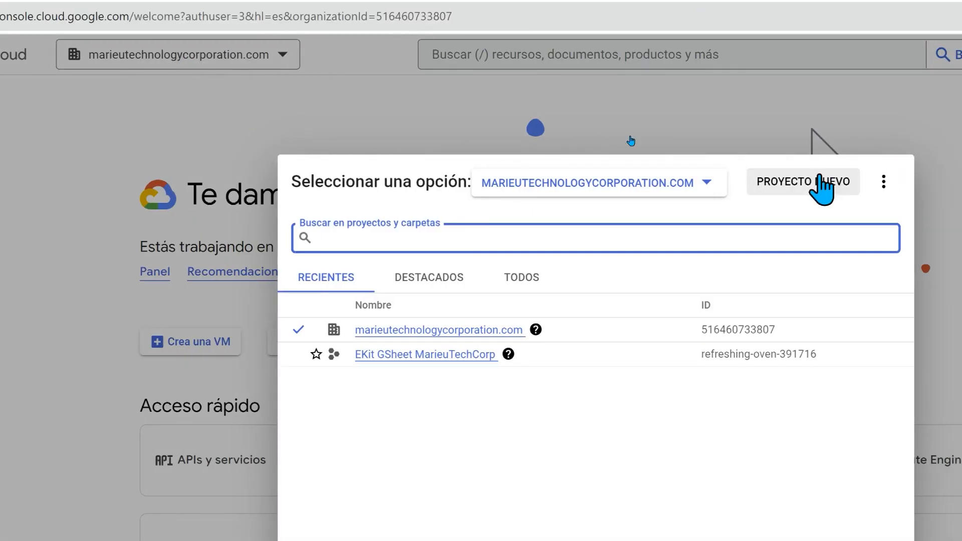
left_click(822, 192)
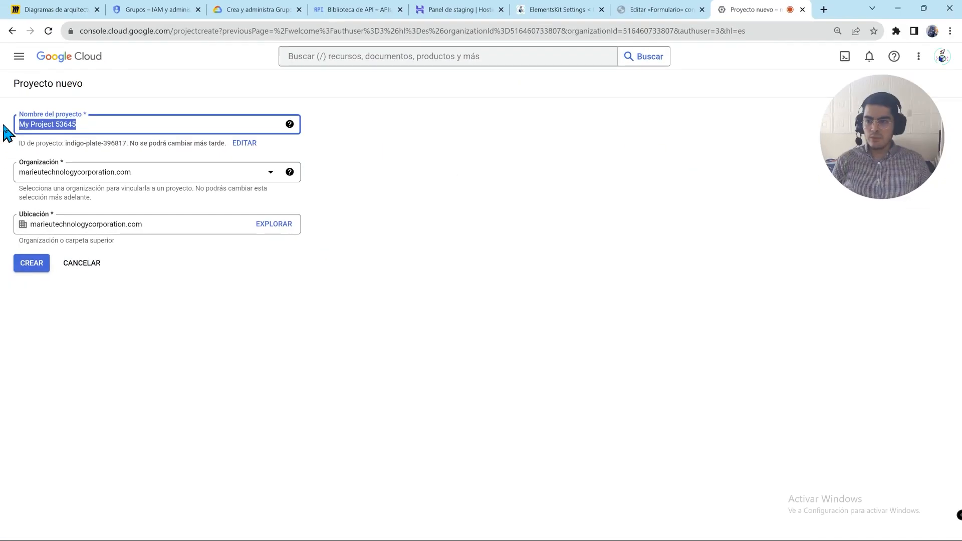
left_click(136, 148)
left_click_drag(136, 148, 21, 150)
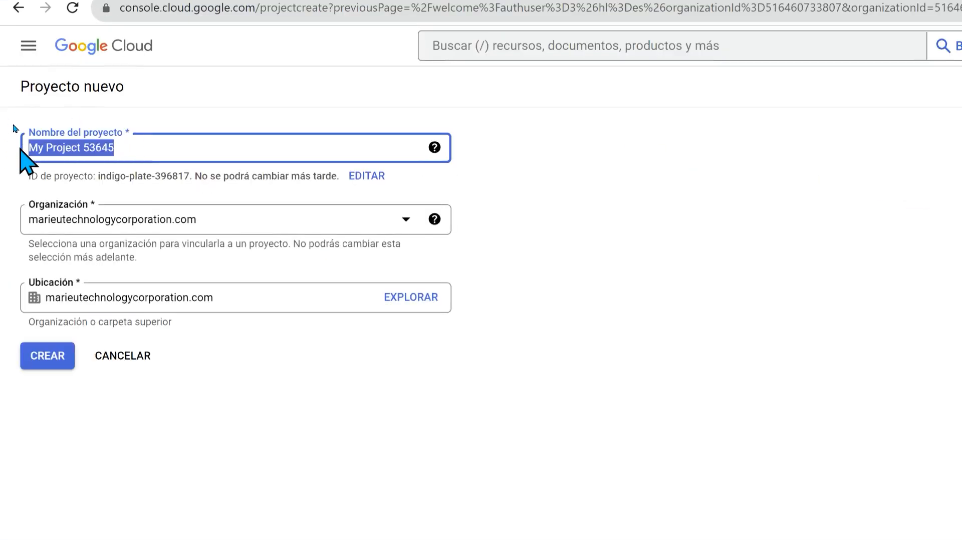
type("Marie")
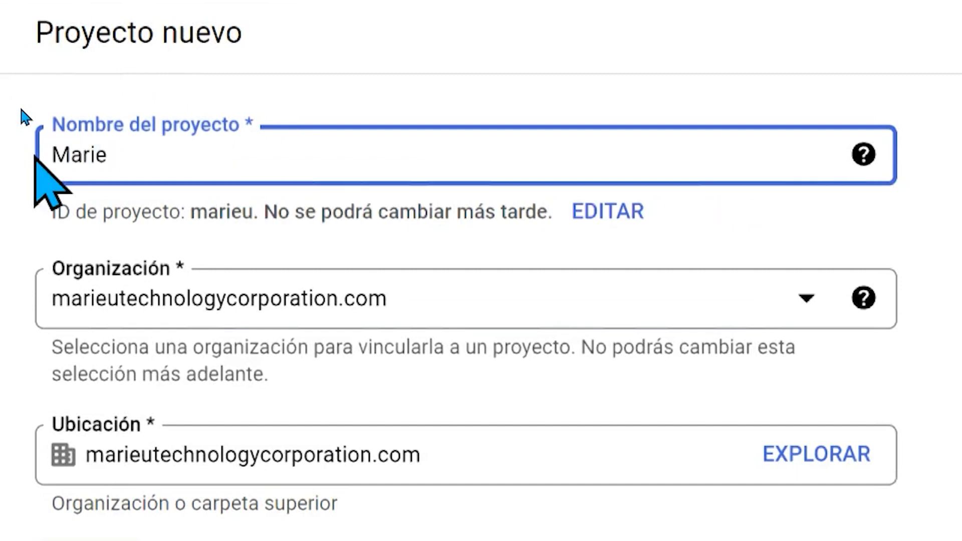
type("u DB Google Sheet")
left_click(482, 301)
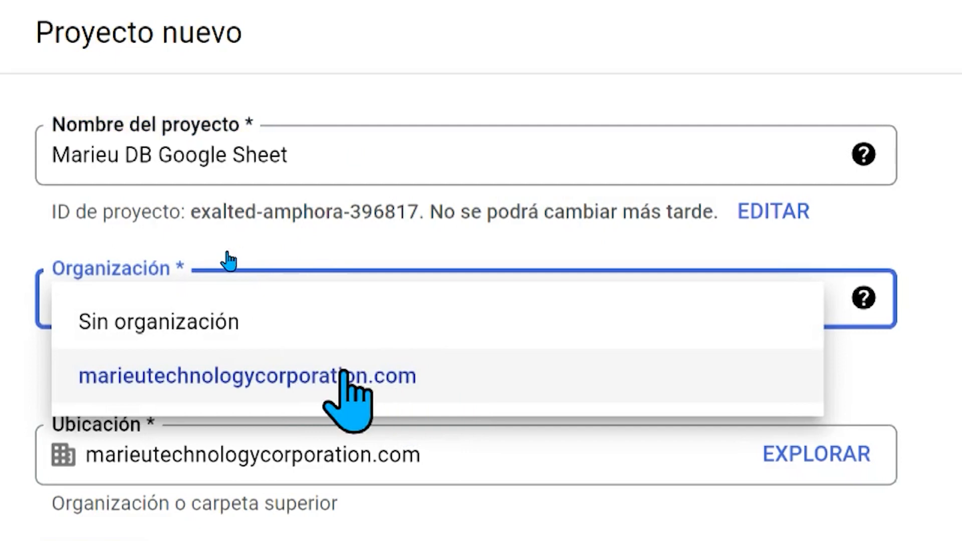
left_click(344, 382)
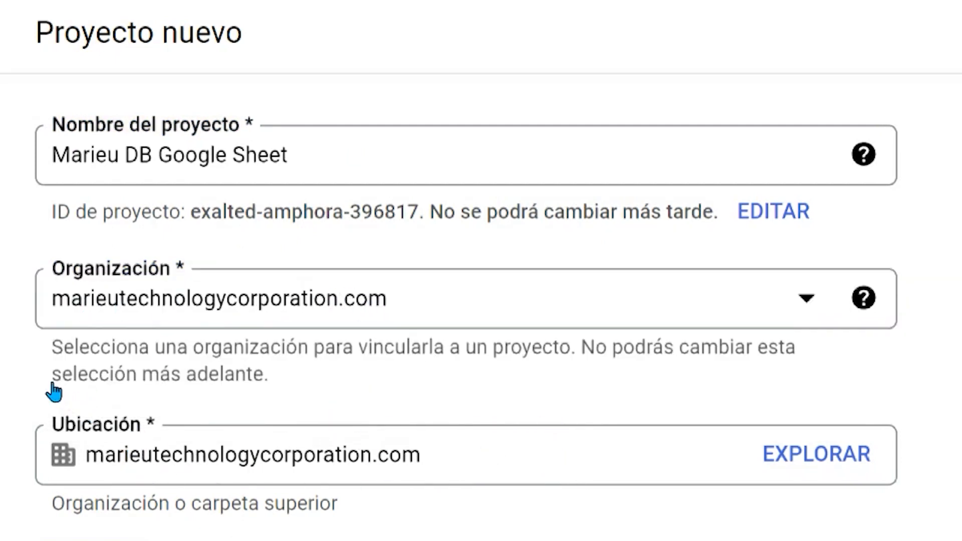
left_click(29, 266)
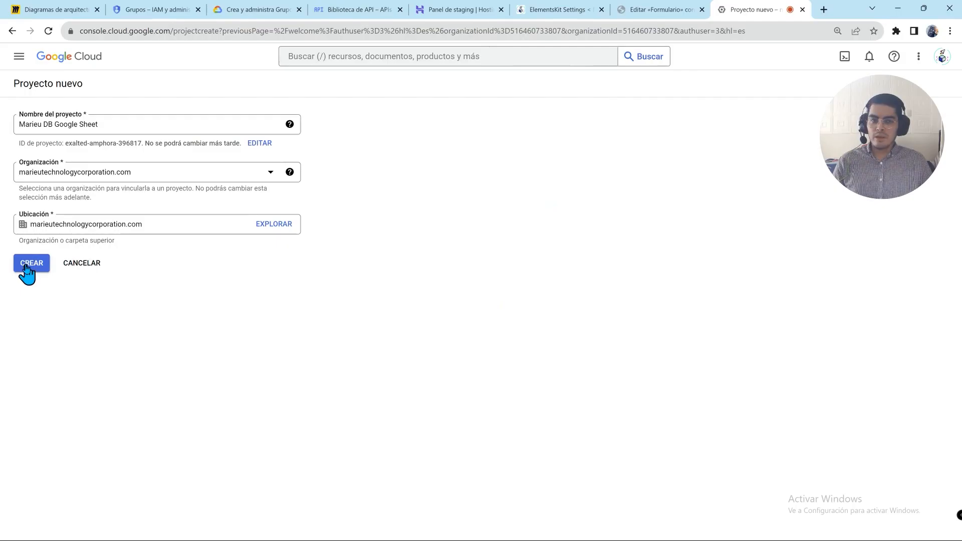
Switch the console to the new Marieu DB Google Sheet project
left_click(863, 59)
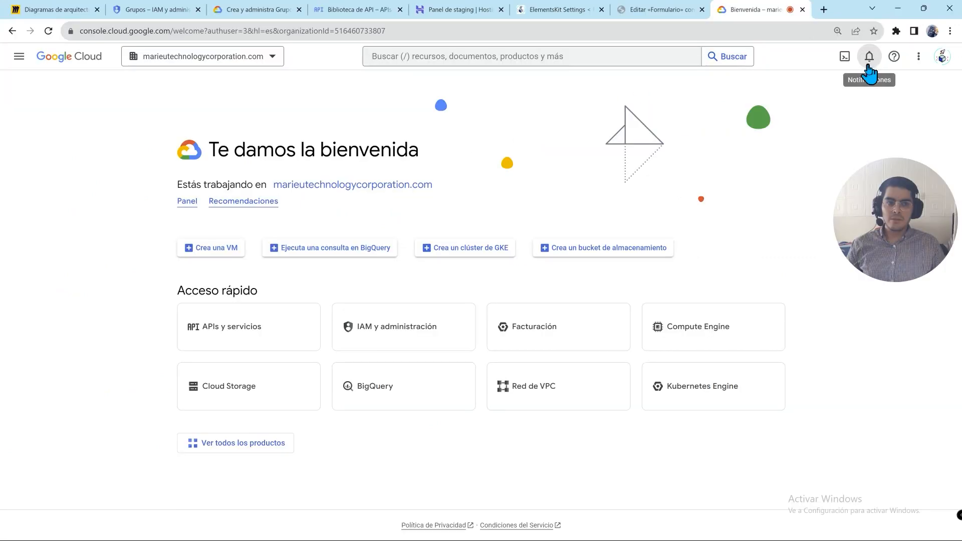
left_click(223, 64)
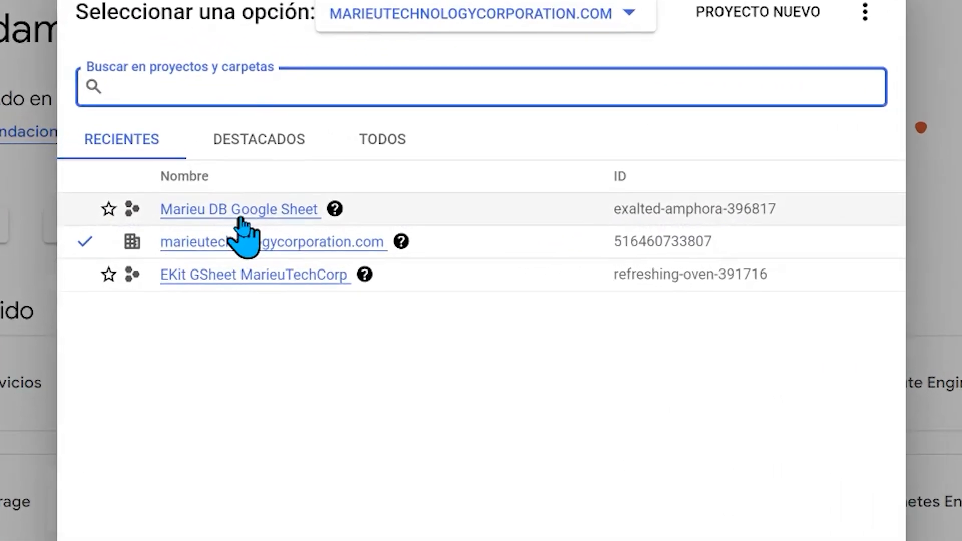
left_click(240, 220)
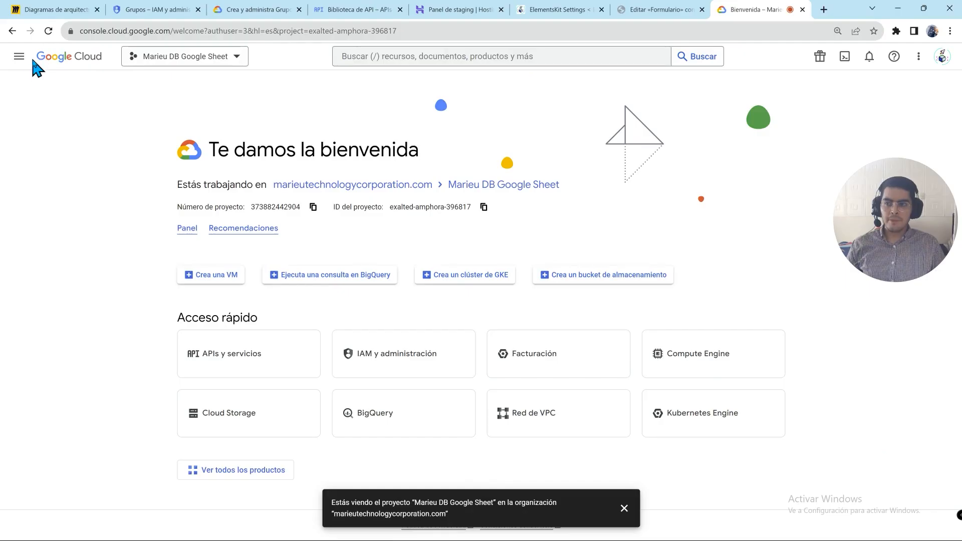
Dismiss the project notice and open the project's dashboard from the Cloud overview
left_click(623, 508)
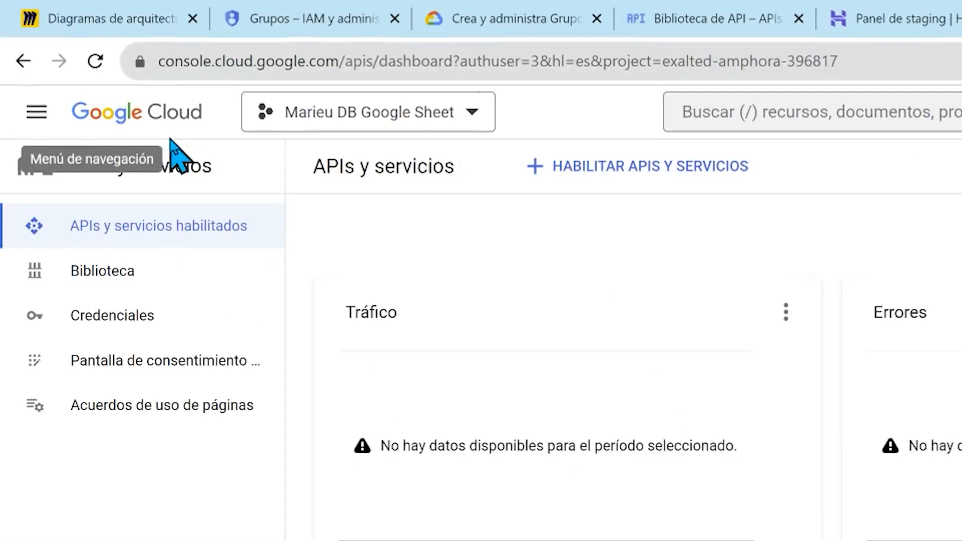
left_click(19, 56)
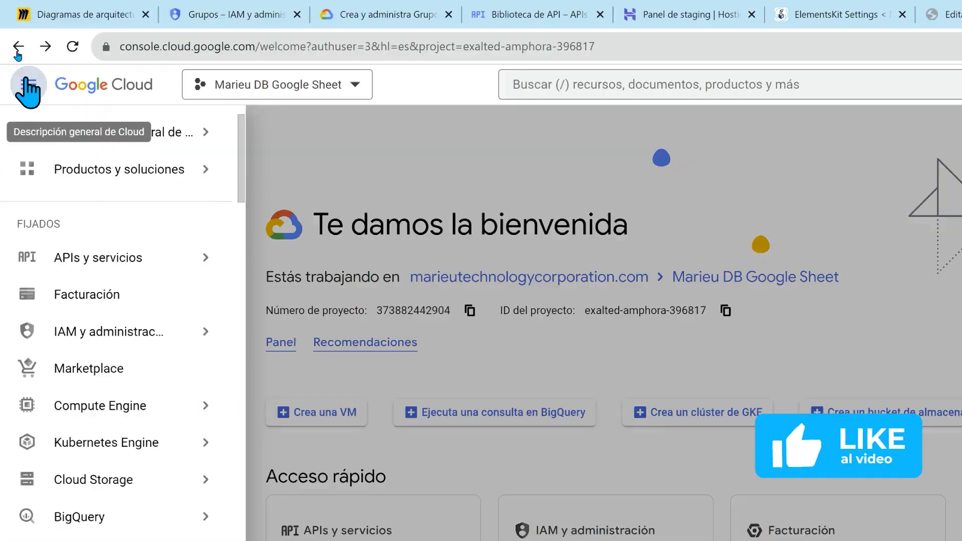
mouse_move(176, 134)
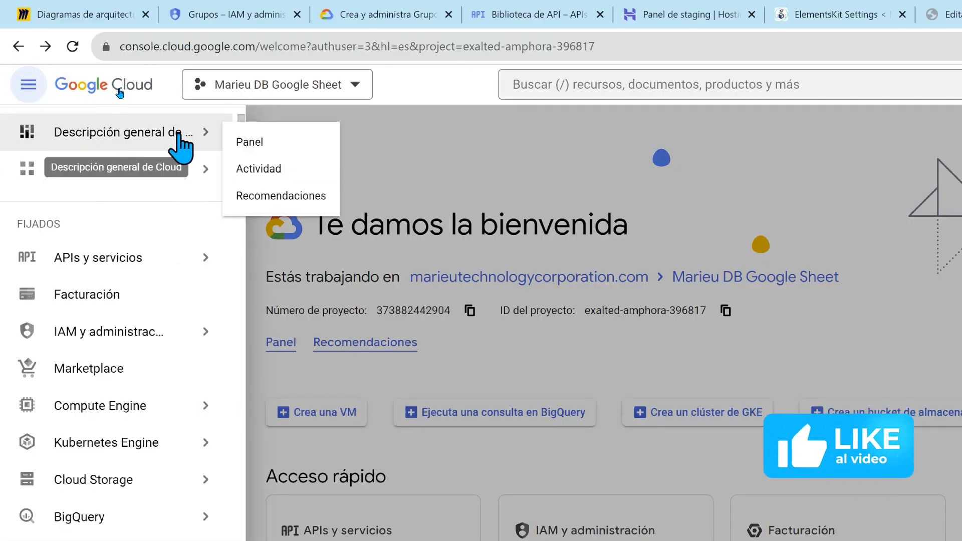
left_click(243, 143)
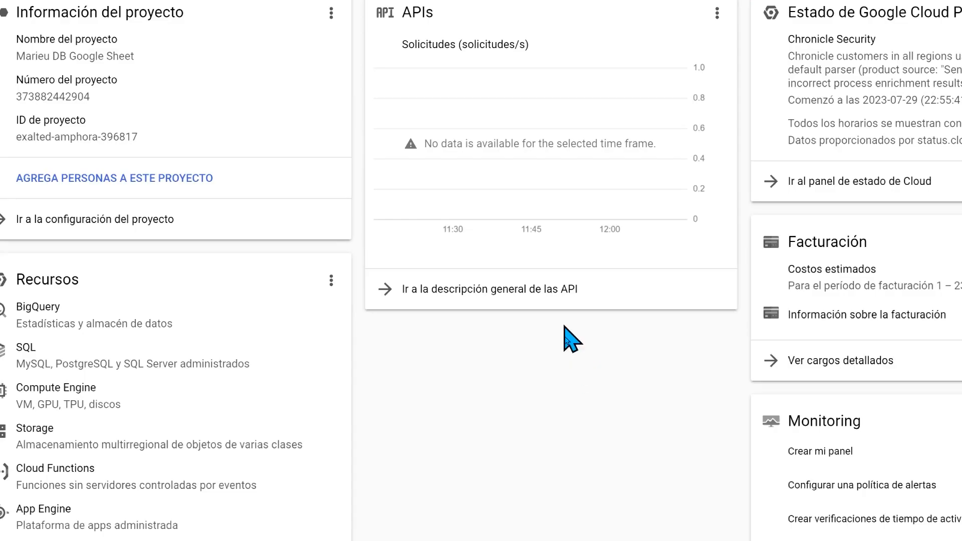
Open the project's OAuth consent screen setup from the APIs overview and choose the Externos user type
left_click(493, 297)
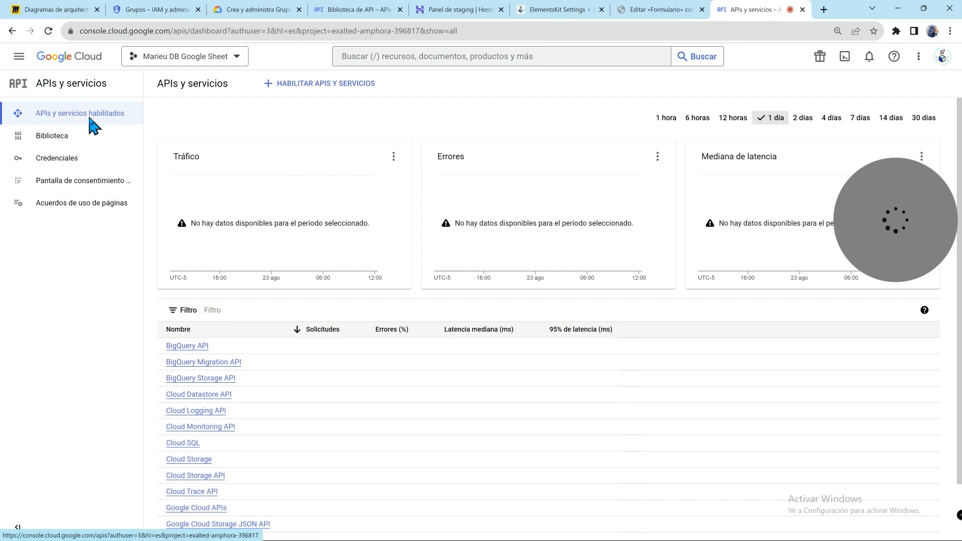
left_click(119, 181)
left_click(187, 234)
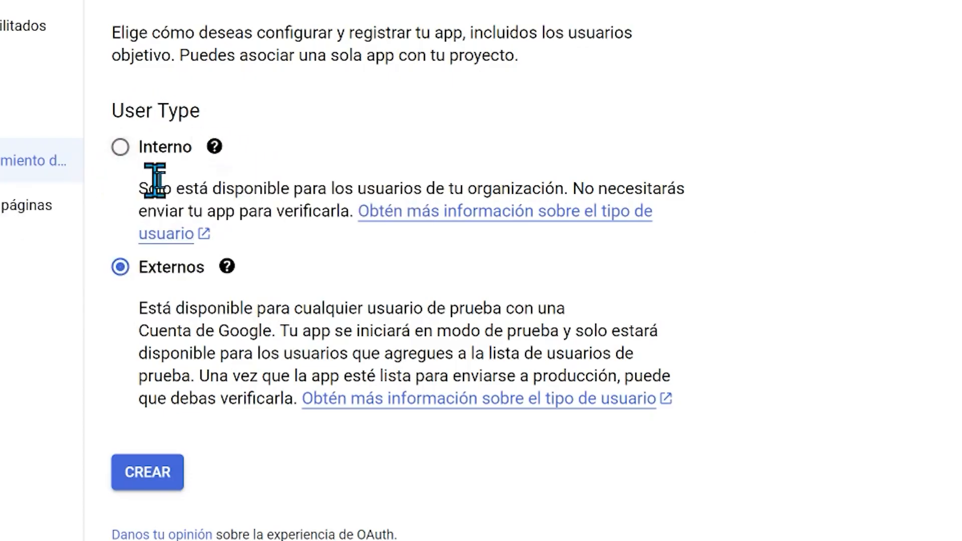
left_click(220, 152)
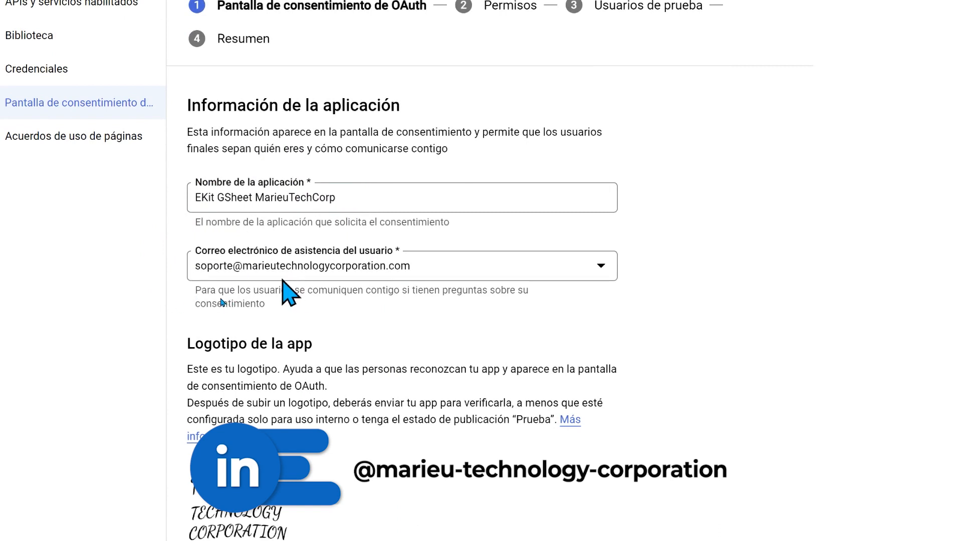
Review the consent screen's application name, user support email and app logo, including the logo replacement requirements
left_click(229, 272)
left_click(133, 290)
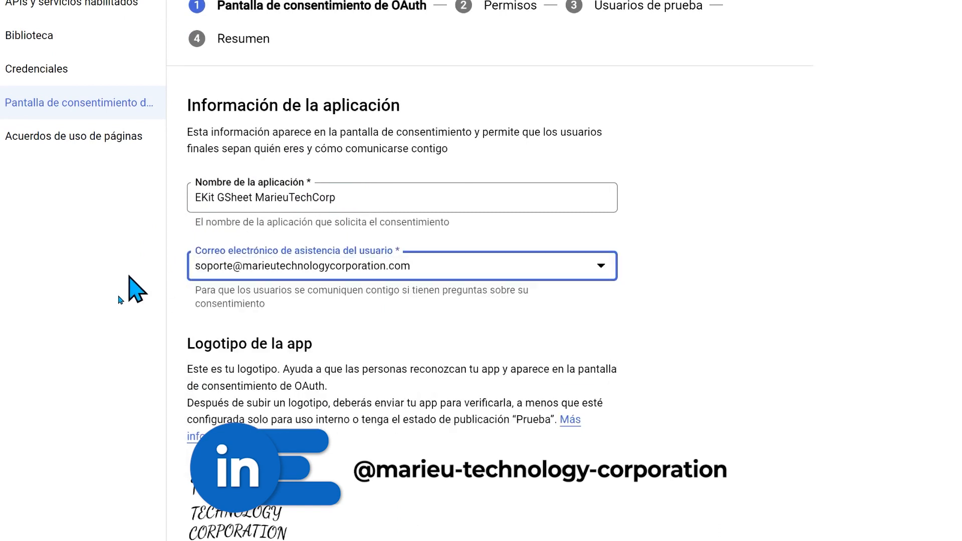
scroll(250, 281, "down", 3)
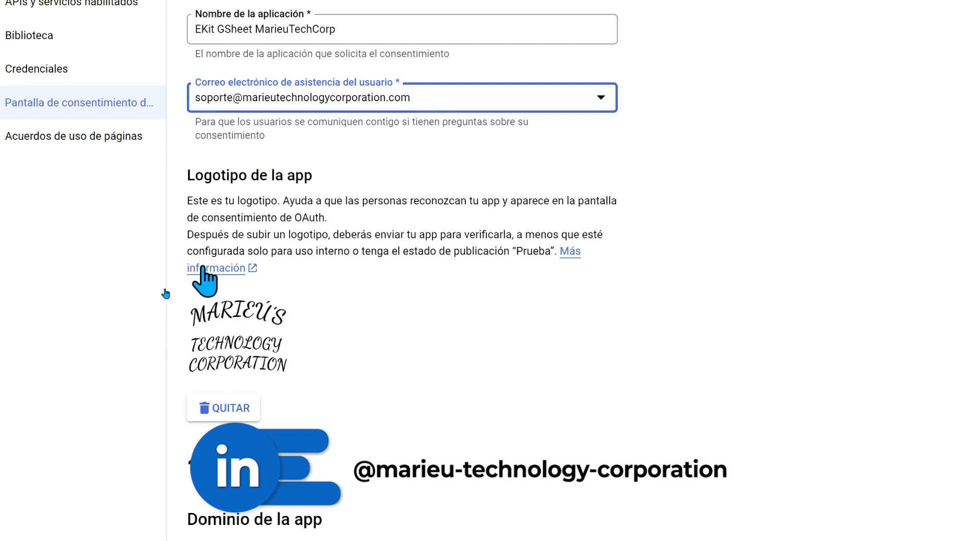
scroll(205, 275, "down", 2)
left_click(390, 297)
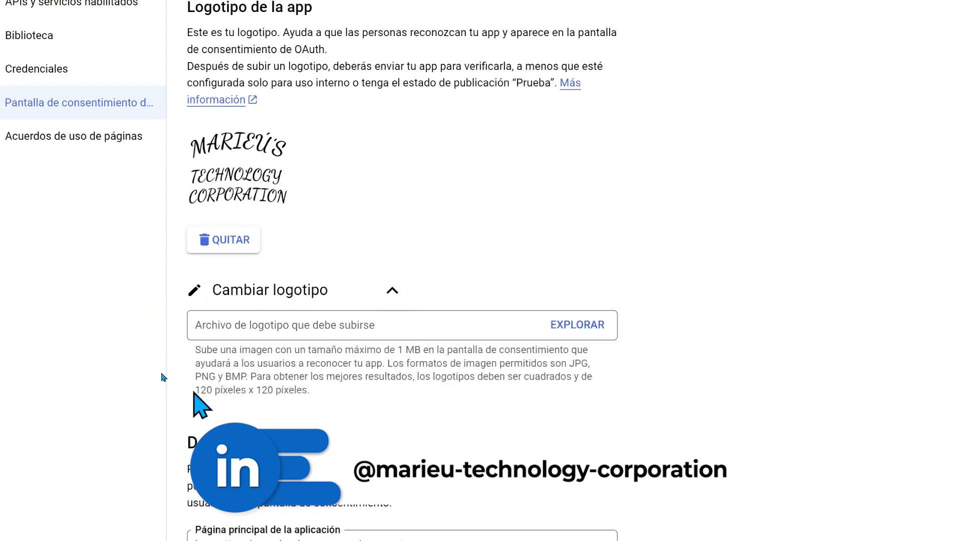
mouse_move(200, 390)
left_mouse_down()
mouse_move(256, 389)
mouse_move(195, 389)
left_mouse_up()
scroll(161, 377, "down", 3)
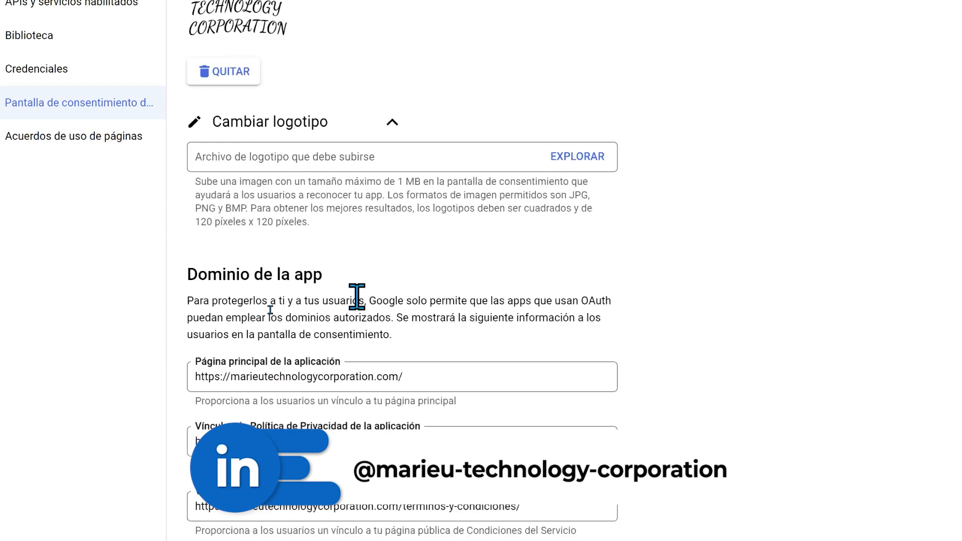
scroll(185, 302, "down", 2)
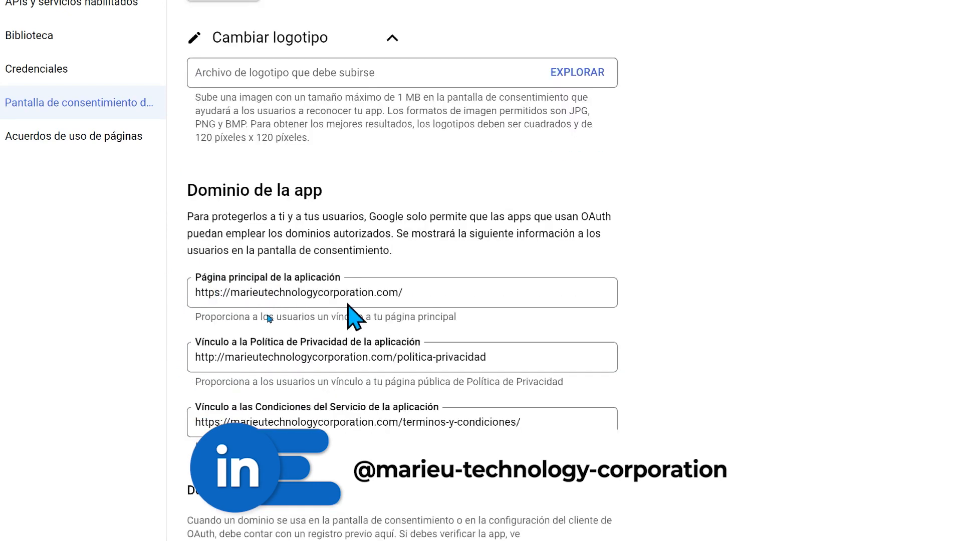
Examine the app domain's home page, privacy policy and terms of service links
triple_click(431, 293)
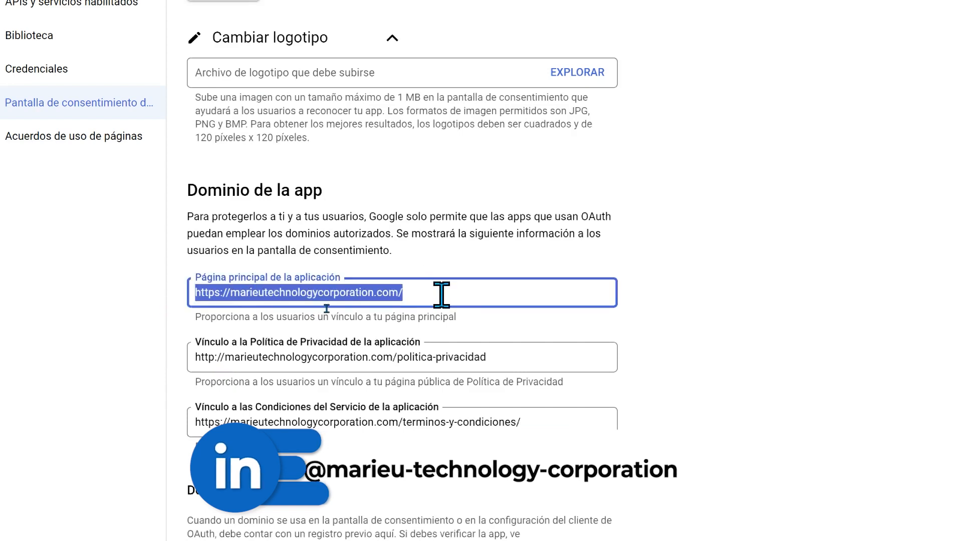
left_click_drag(250, 344, 351, 345)
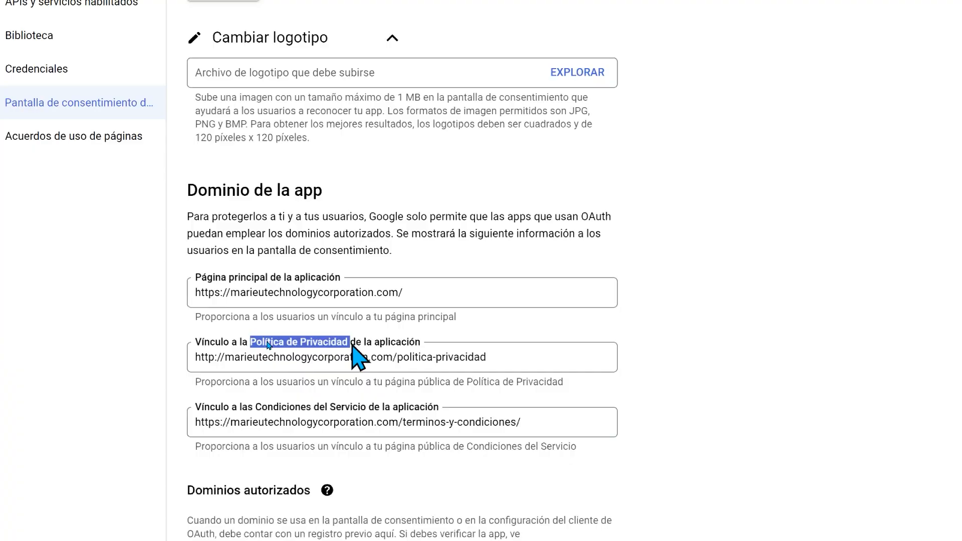
left_click(229, 358)
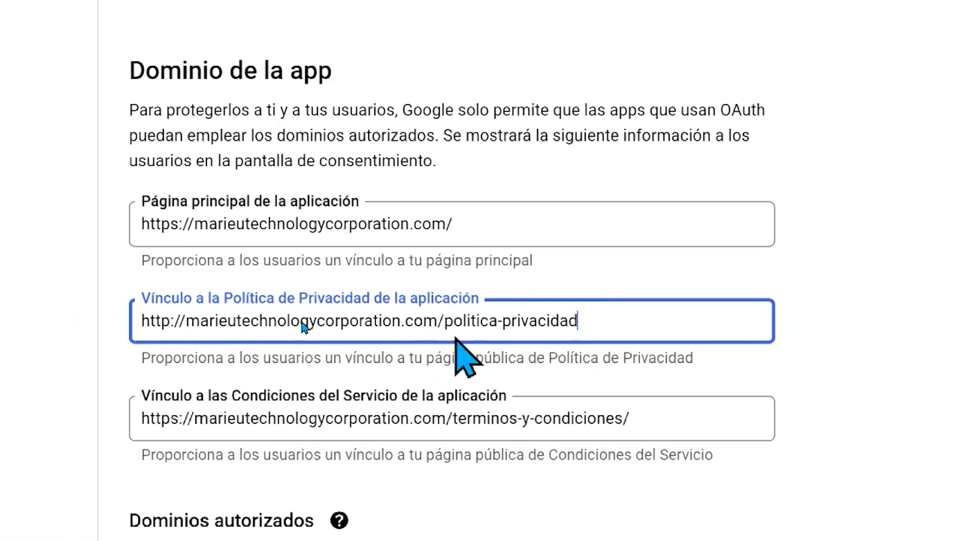
left_click_drag(454, 338, 633, 326)
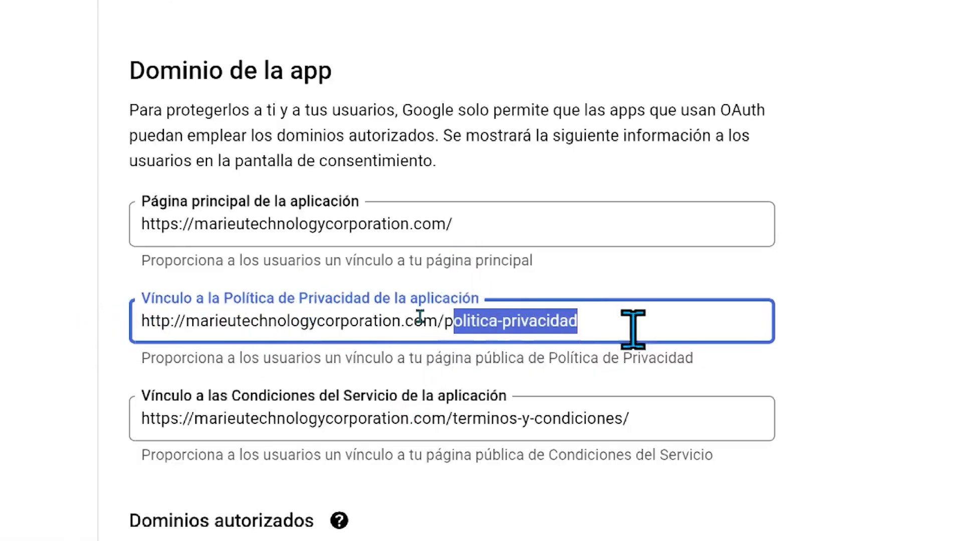
left_click(88, 360)
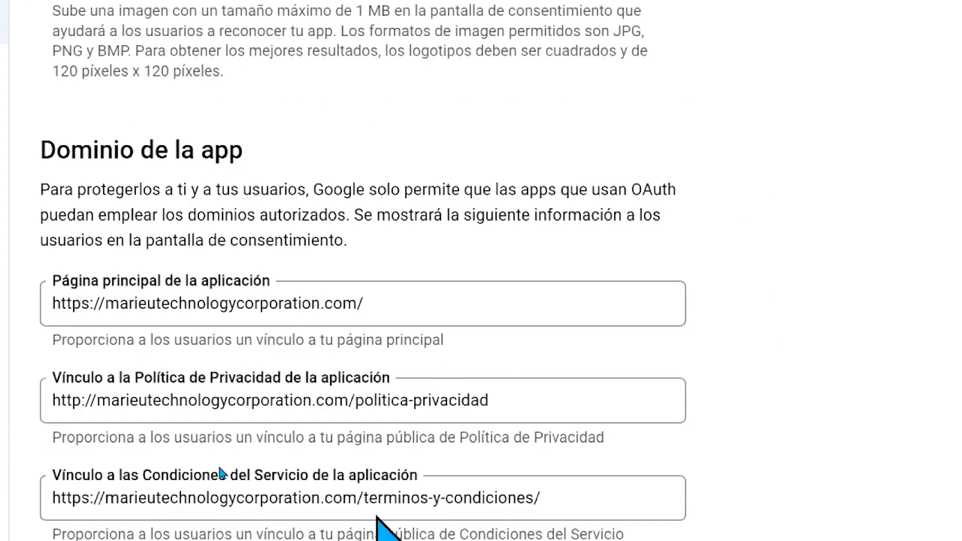
left_click_drag(530, 501, 23, 478)
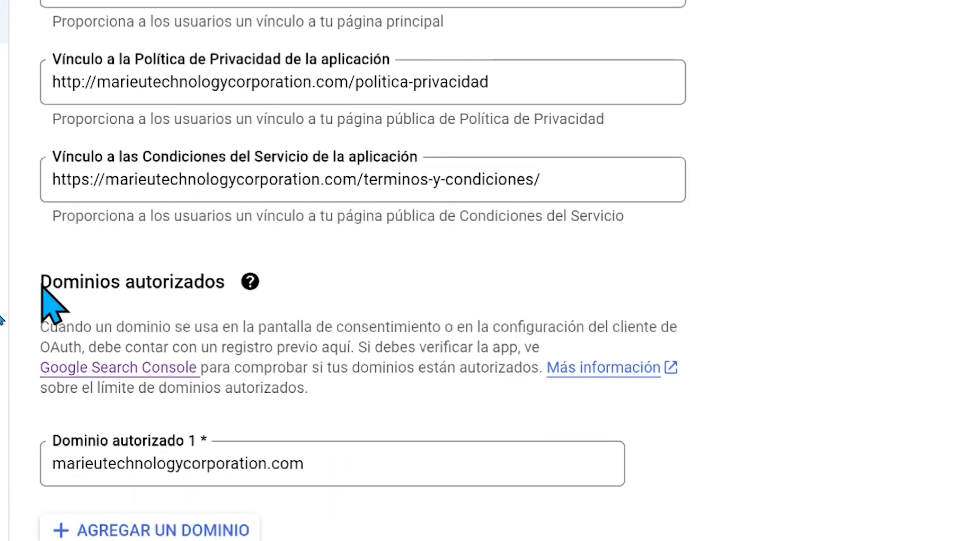
Check the authorized domain and the developer contact email entered for the app
left_click_drag(41, 282, 226, 283)
left_click(343, 466)
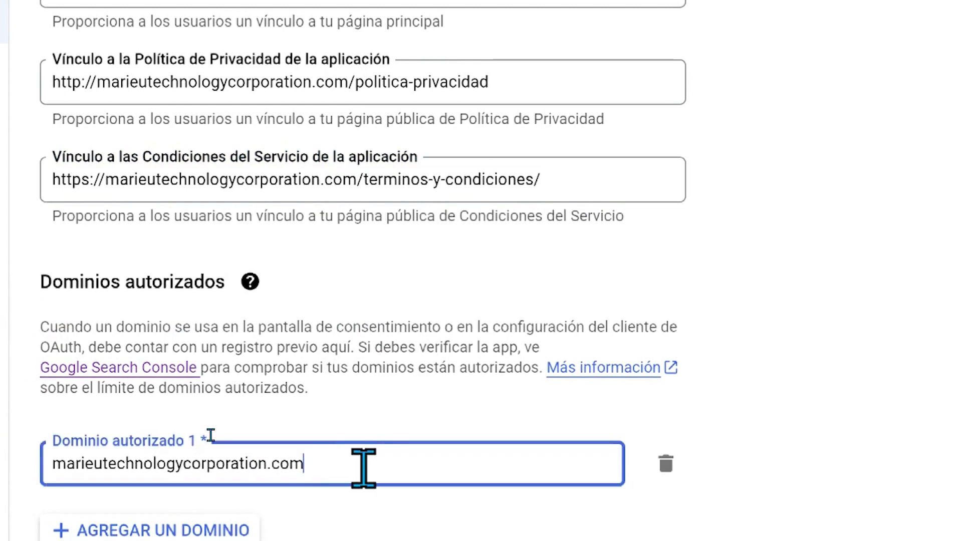
left_click_drag(392, 468, 13, 485)
left_click(13, 486)
scroll(43, 333, "down", 5)
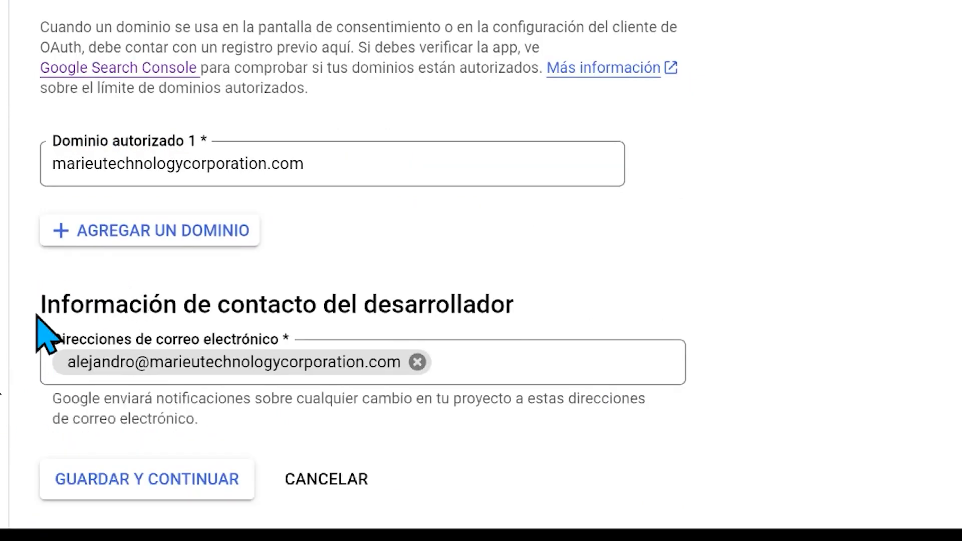
left_click_drag(38, 310, 569, 307)
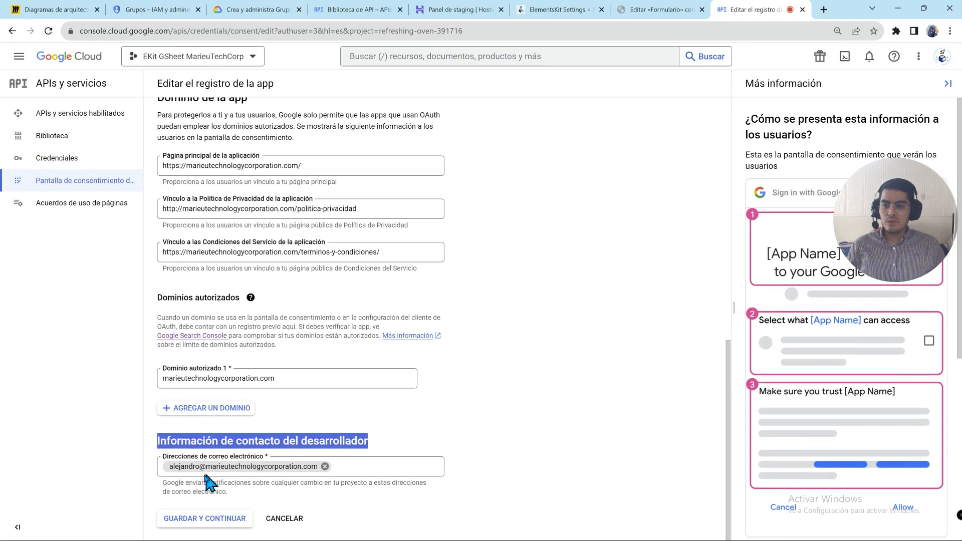
left_click(133, 383)
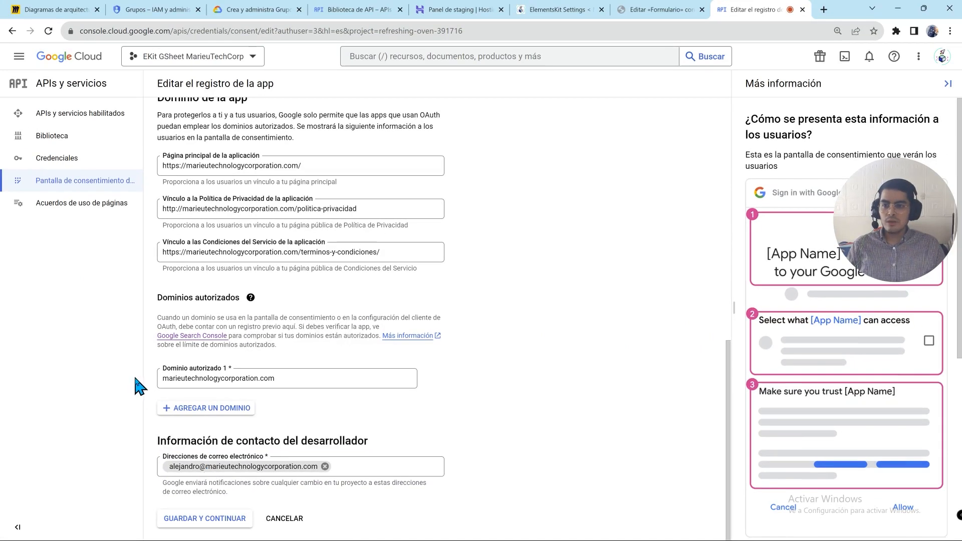
Continue the app registration from the OAuth consent information to Permisos and review the permissions stage
scroll(307, 360, "up", 5)
scroll(308, 360, "up", 5)
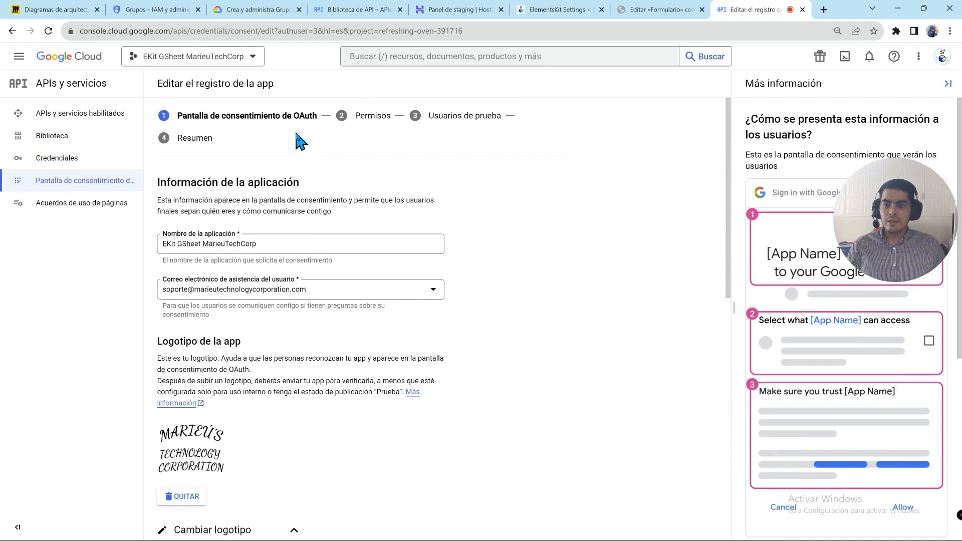
scroll(552, 272, "down", 3)
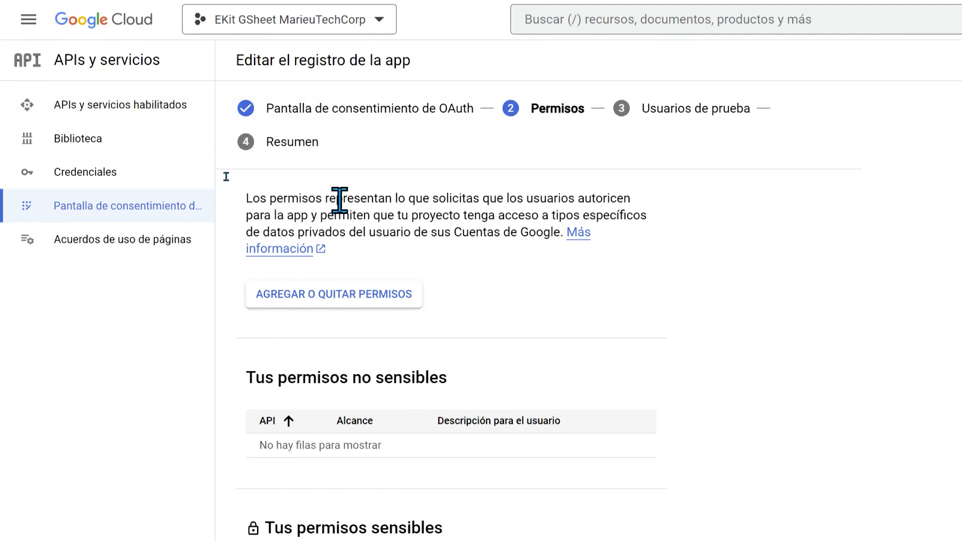
left_click_drag(482, 198, 590, 209)
left_click(323, 216)
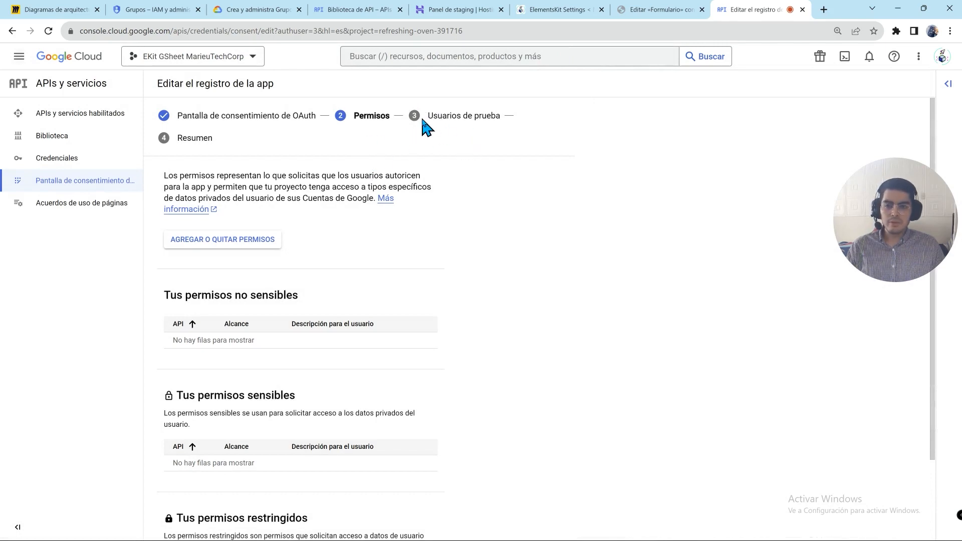
scroll(429, 173, "down", 3)
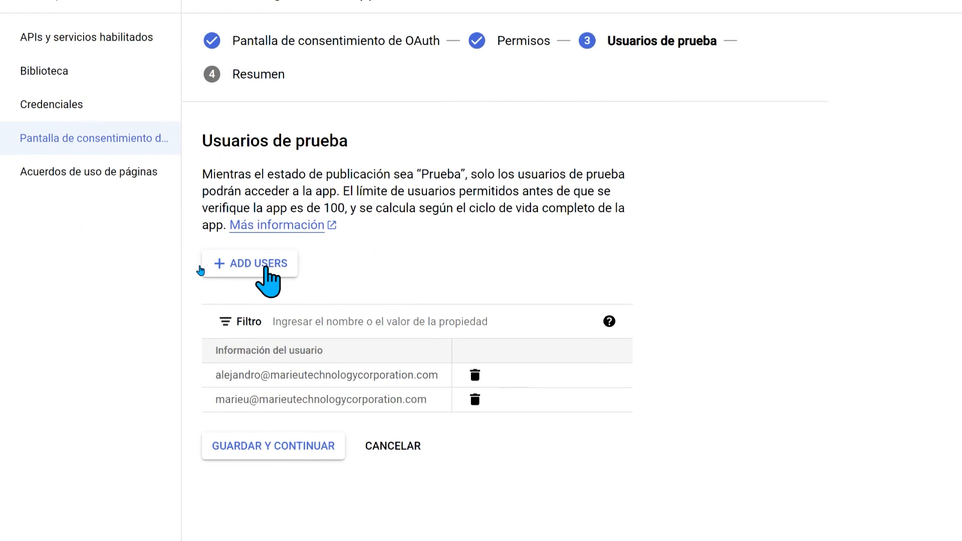
Save the Usuarios de prueba stage and review the app registration summary
left_click(291, 447)
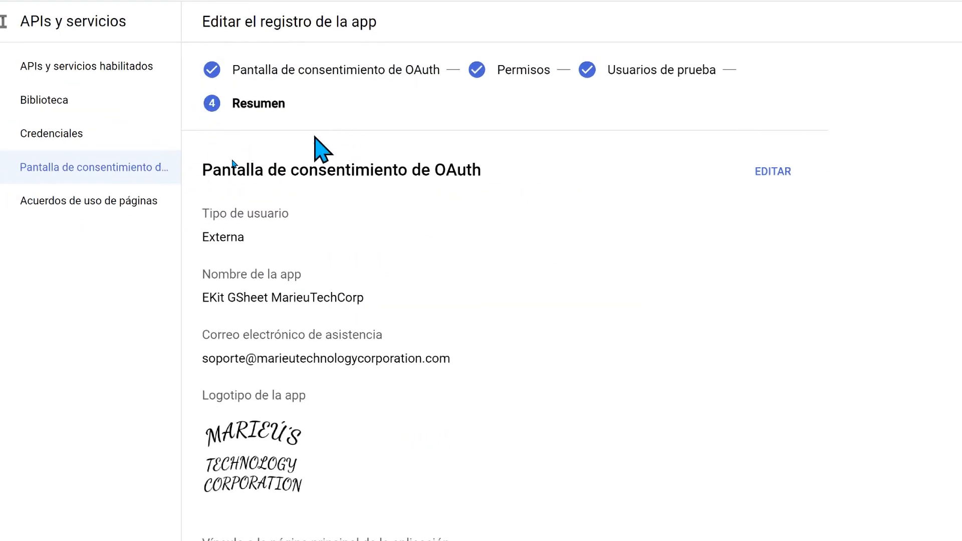
scroll(325, 243, "down", 3)
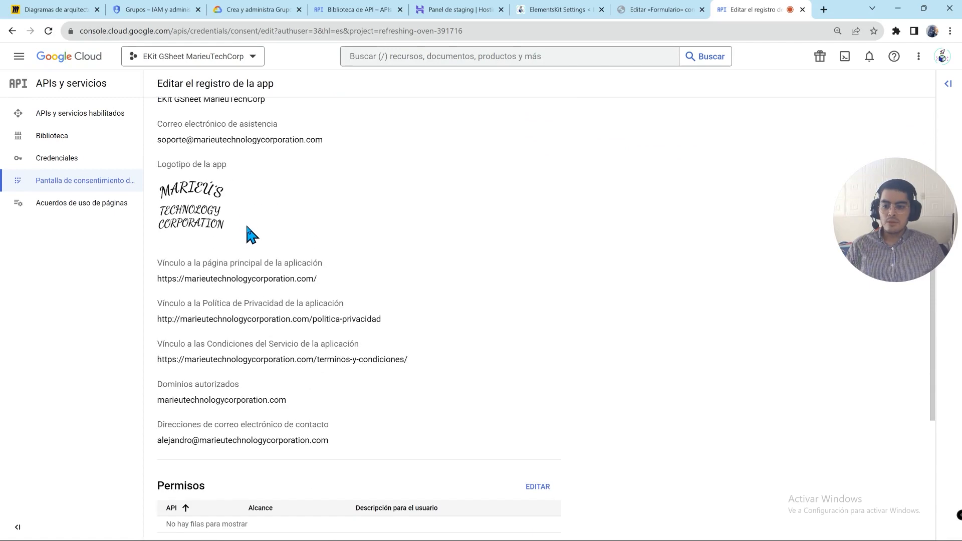
scroll(248, 228, "down", 5)
scroll(249, 225, "up", 8)
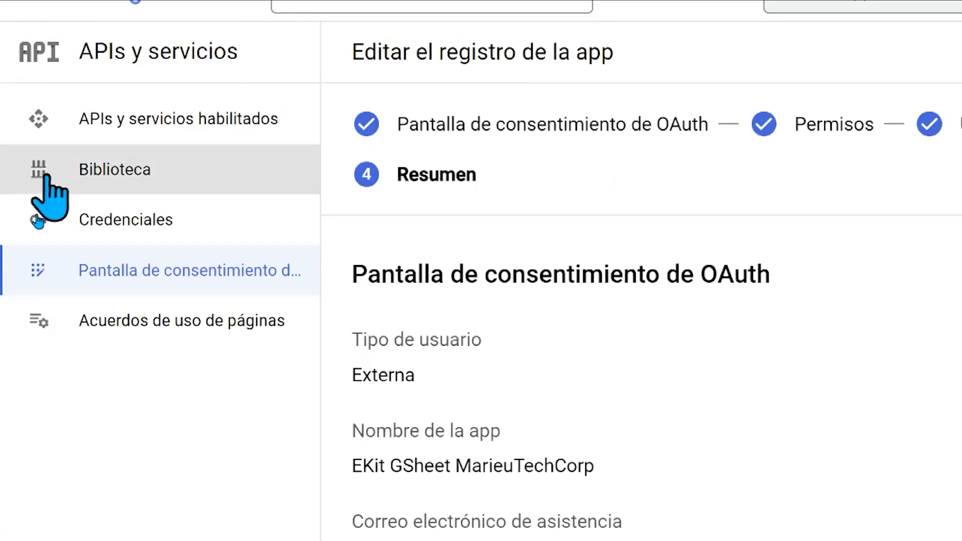
Go to the project's credentials and review the name of the EKit GSheet MarieuTechCorp web application client
left_click(82, 234)
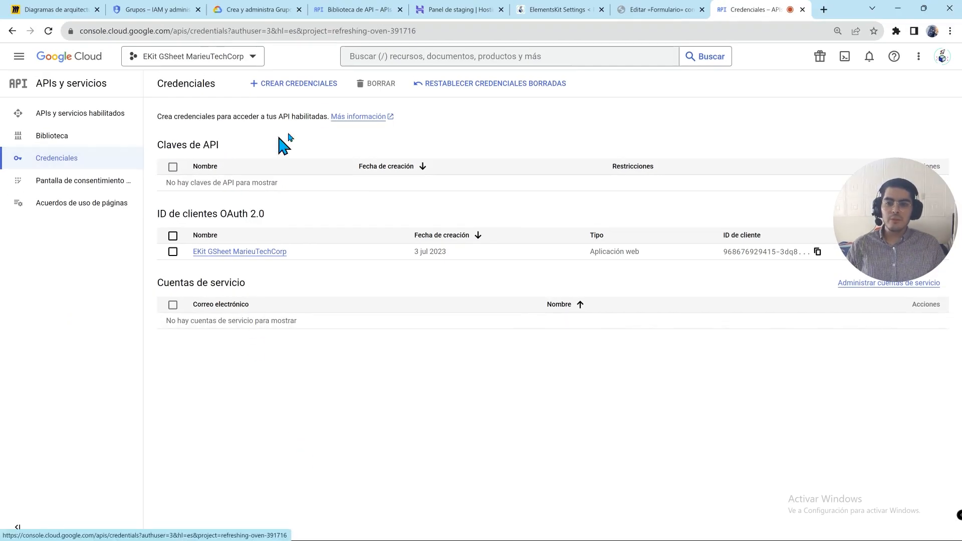
left_click(303, 83)
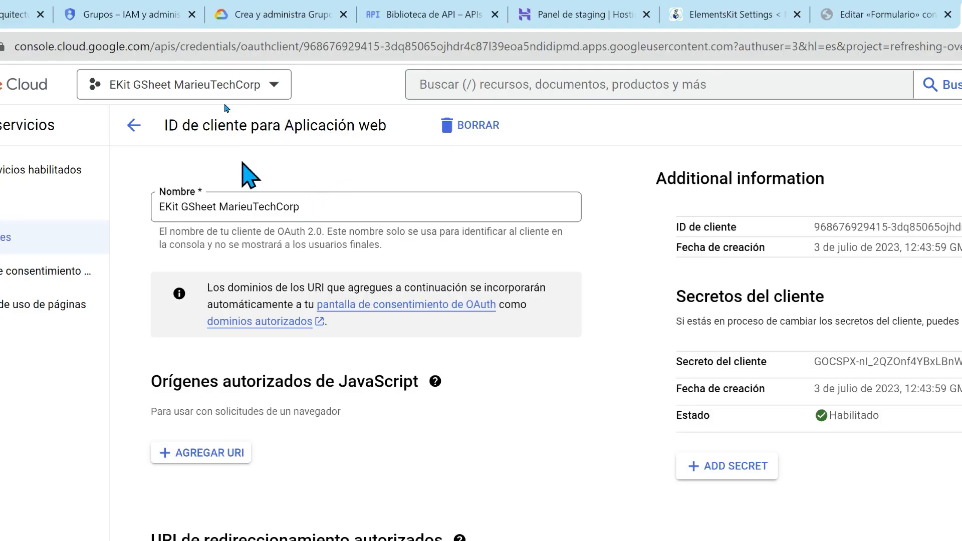
left_click_drag(342, 208, 106, 208)
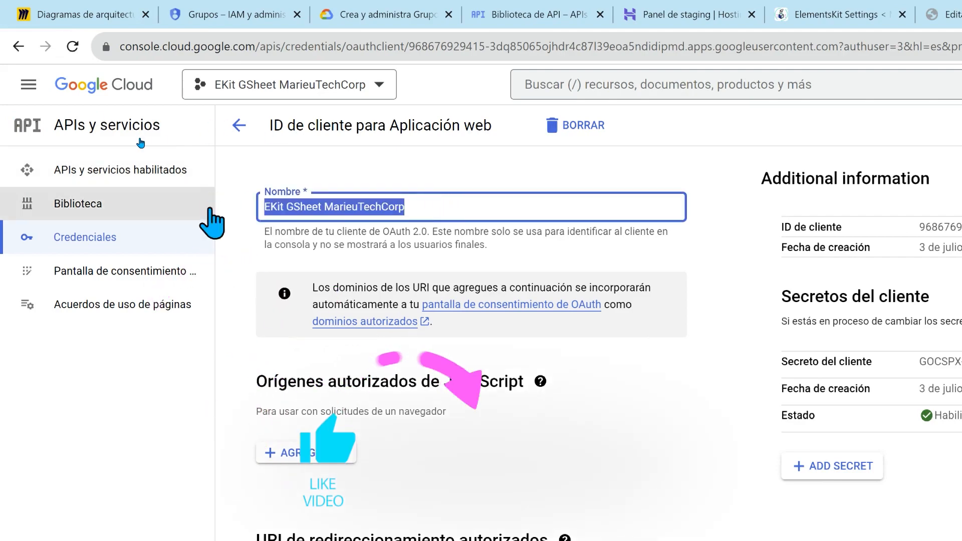
scroll(518, 483, "down", 1)
left_click(532, 461)
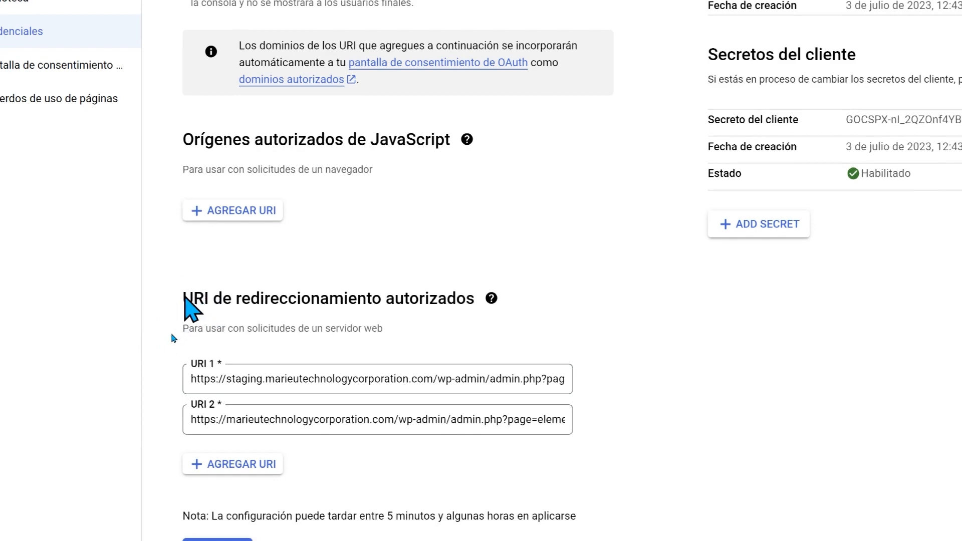
Compare the client's authorized redirect URIs with the OAuth redirect URL required in the ElementsKit settings
left_click(257, 380)
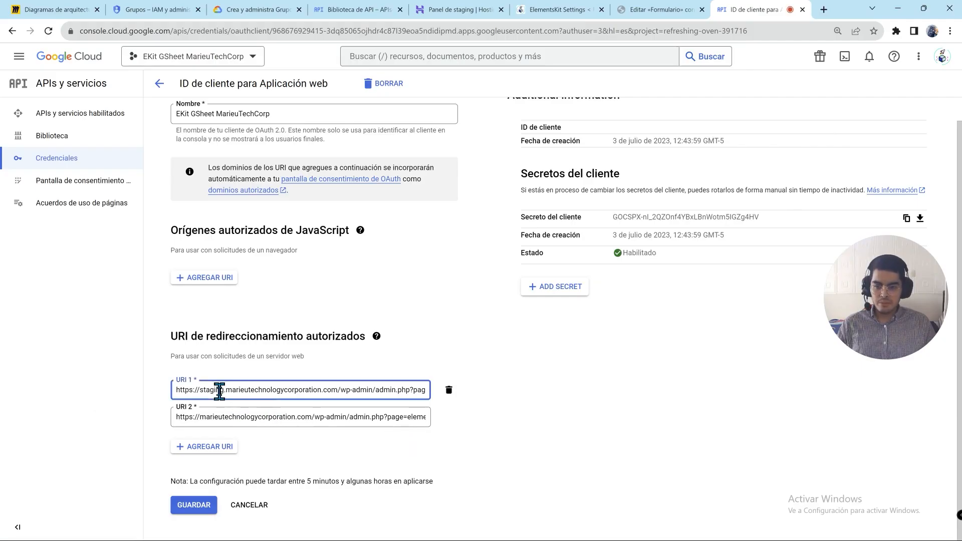
left_click_drag(316, 394, 351, 409)
left_click(328, 393)
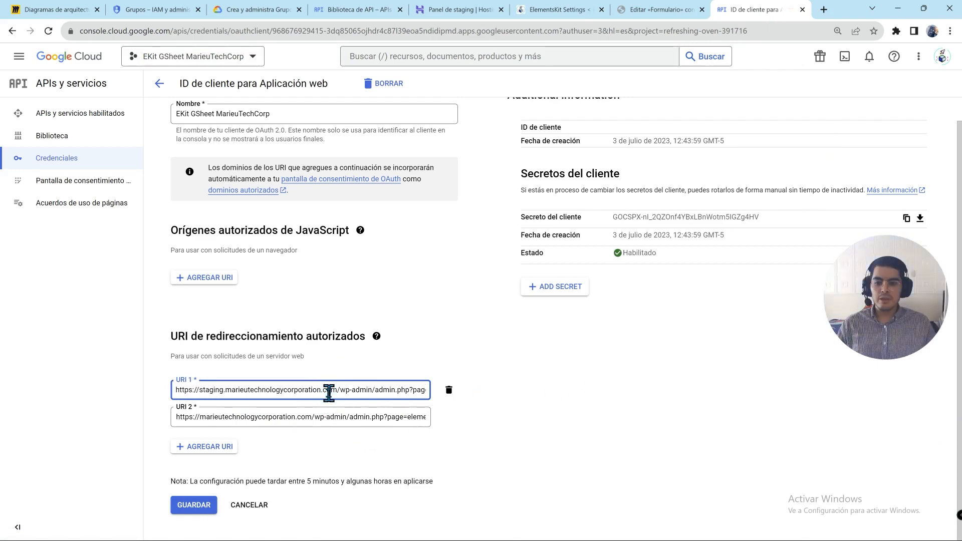
left_click(547, 9)
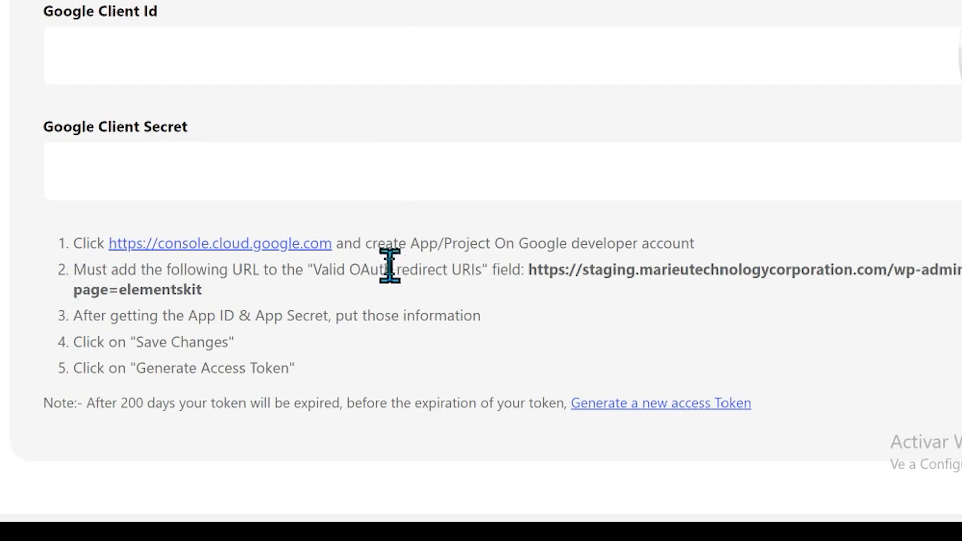
triple_click(190, 283)
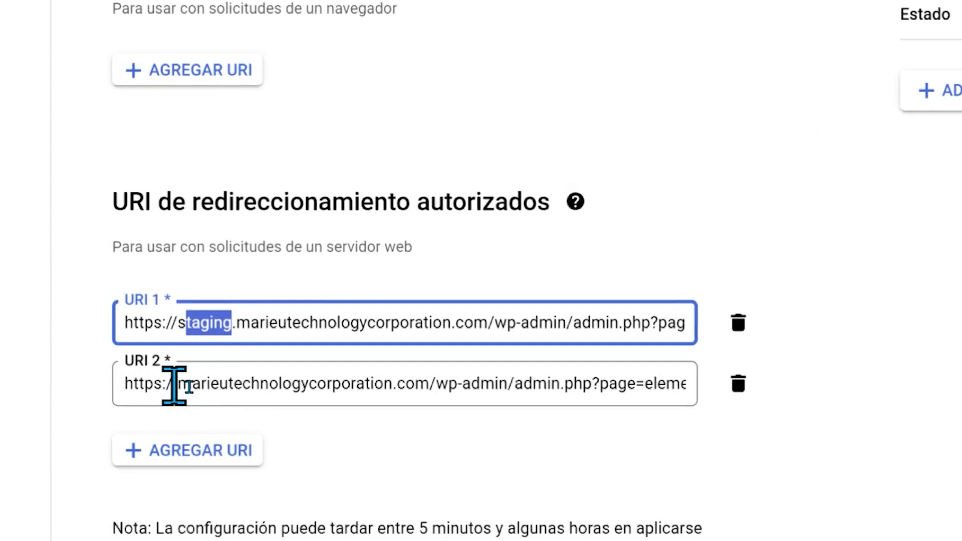
left_click(174, 386)
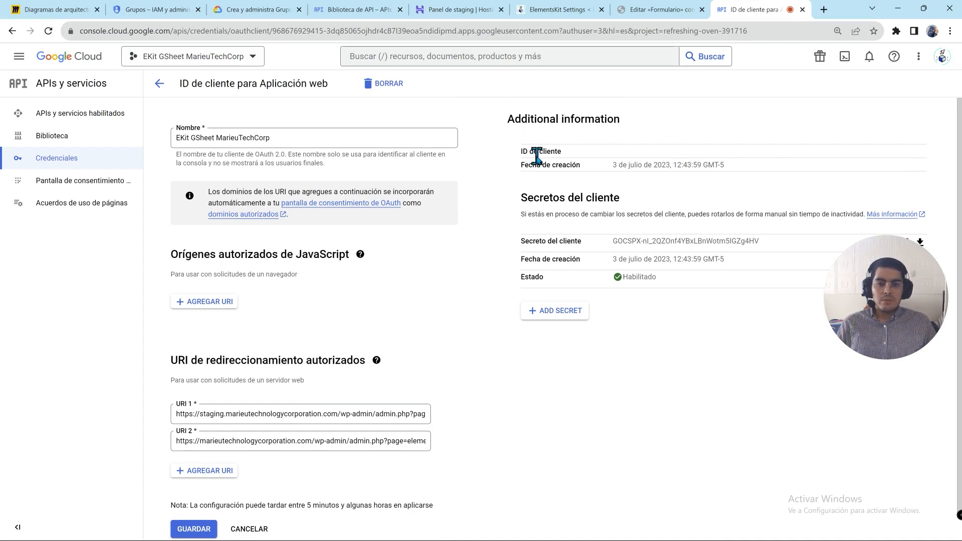
Review the client ID and client secret information of the web application's OAuth client
left_click_drag(505, 149, 576, 153)
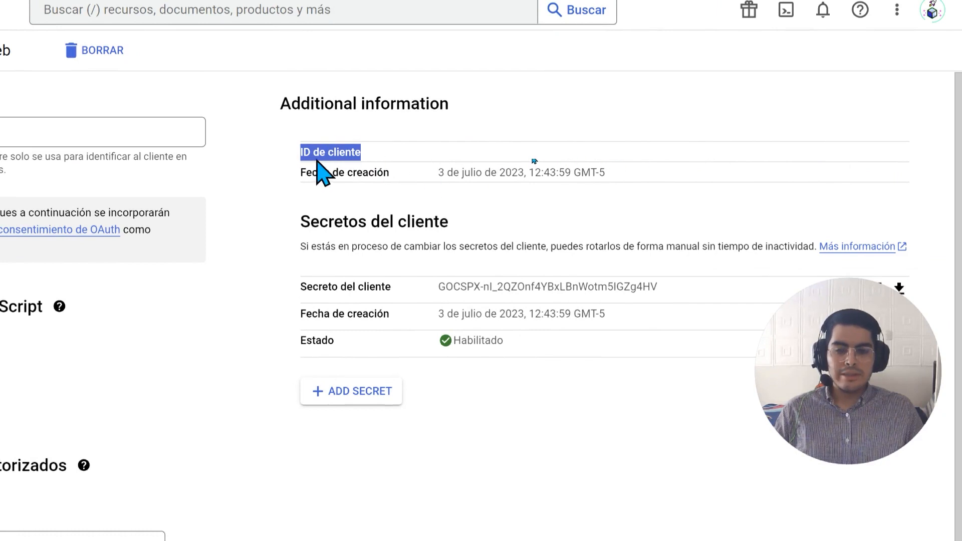
left_click(435, 159)
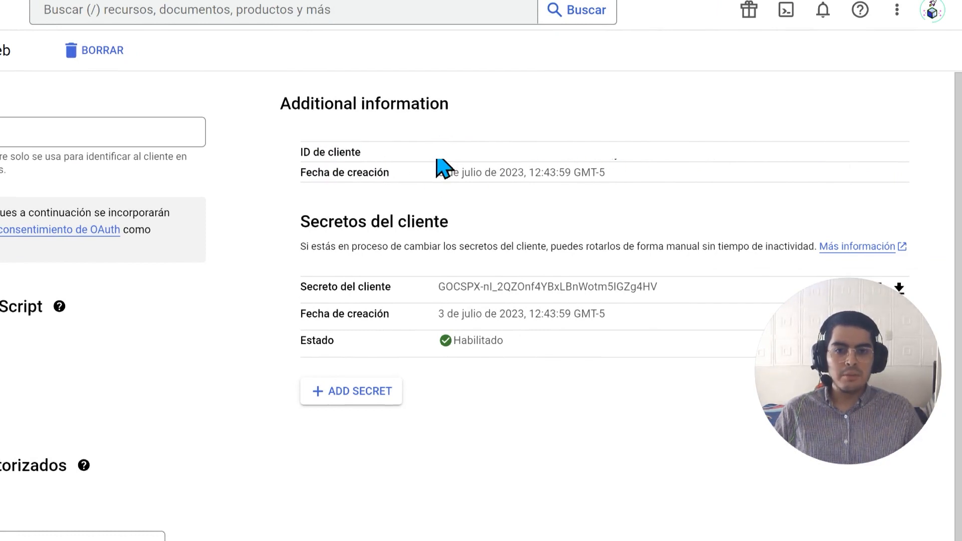
left_click_drag(441, 165, 901, 161)
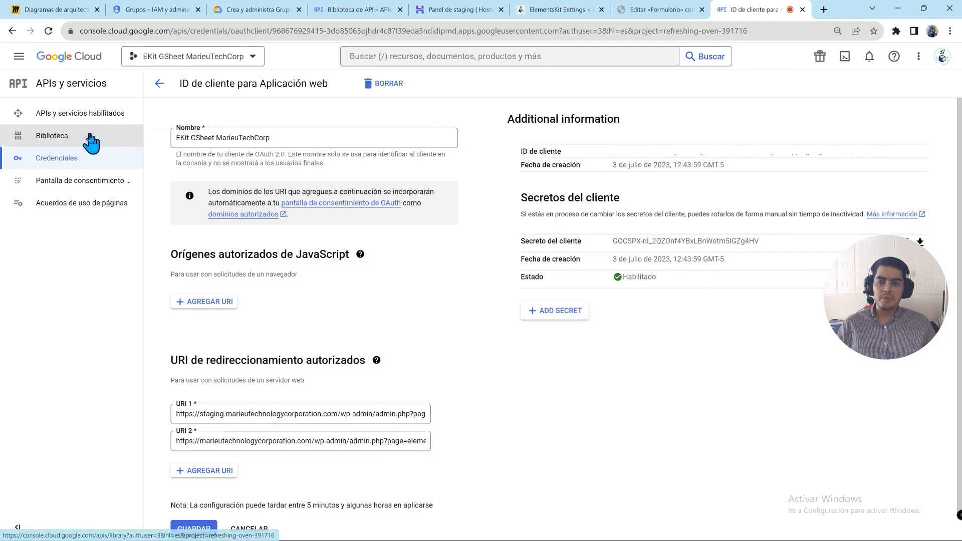
Search the project's API library for "google sheet" and open the Google Sheets API page
left_click(47, 136)
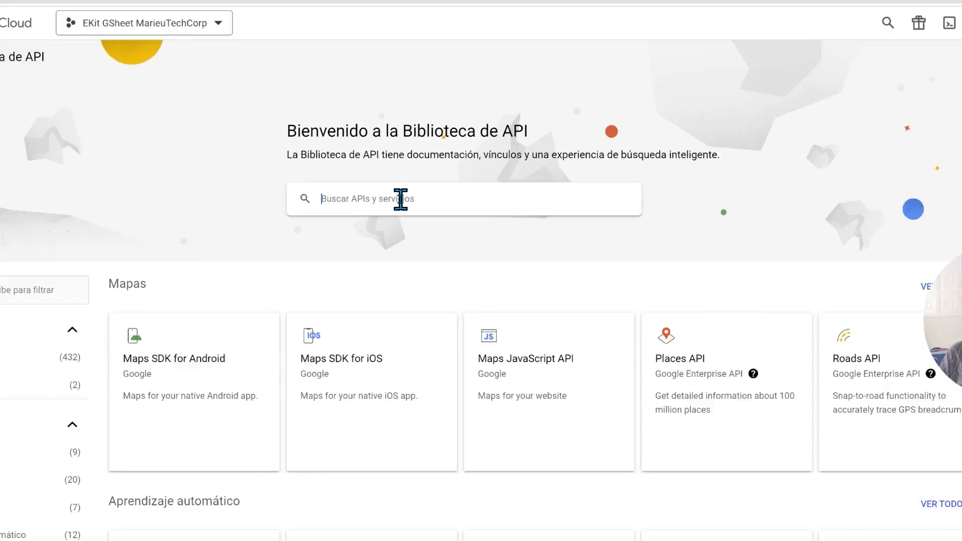
left_click(400, 198)
type("google sheet")
key("Return")
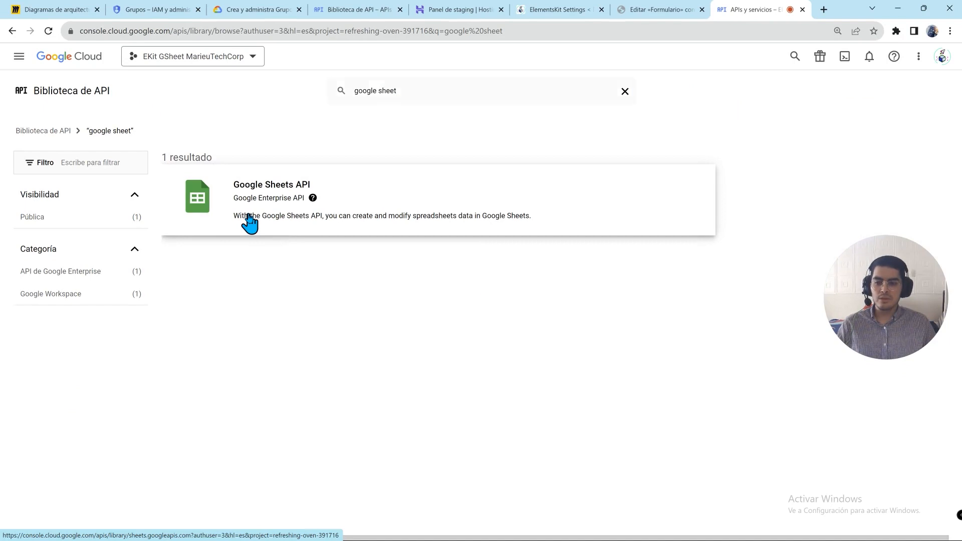
left_click(248, 220)
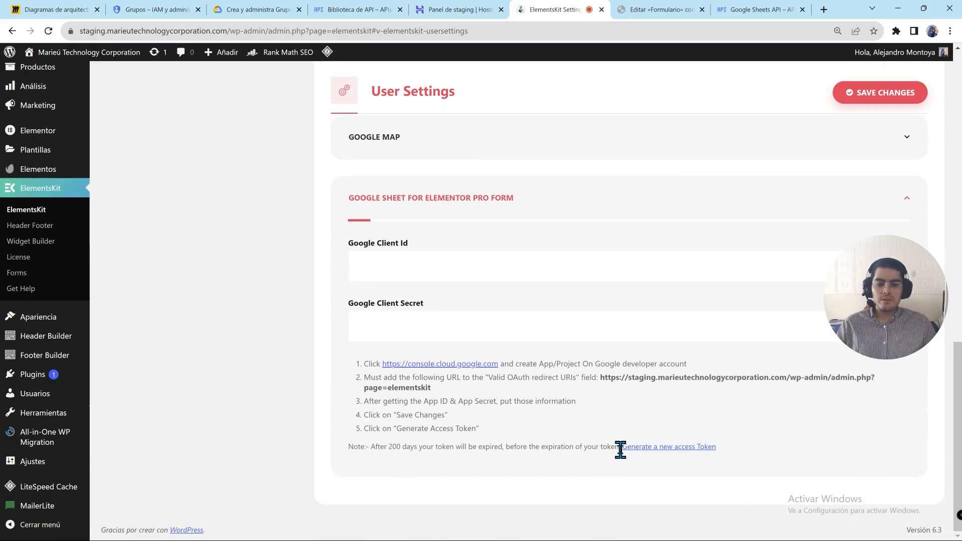
Review the access token link and Google Sheet section in the ElementsKit user settings, and the sheet name set in the Elementor form
left_click_drag(622, 455, 847, 469)
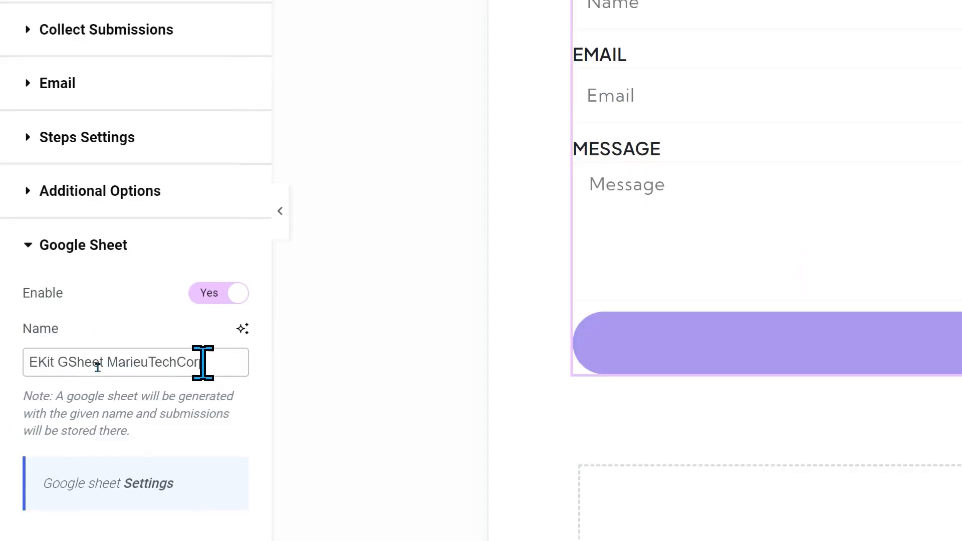
left_click_drag(203, 363, 20, 367)
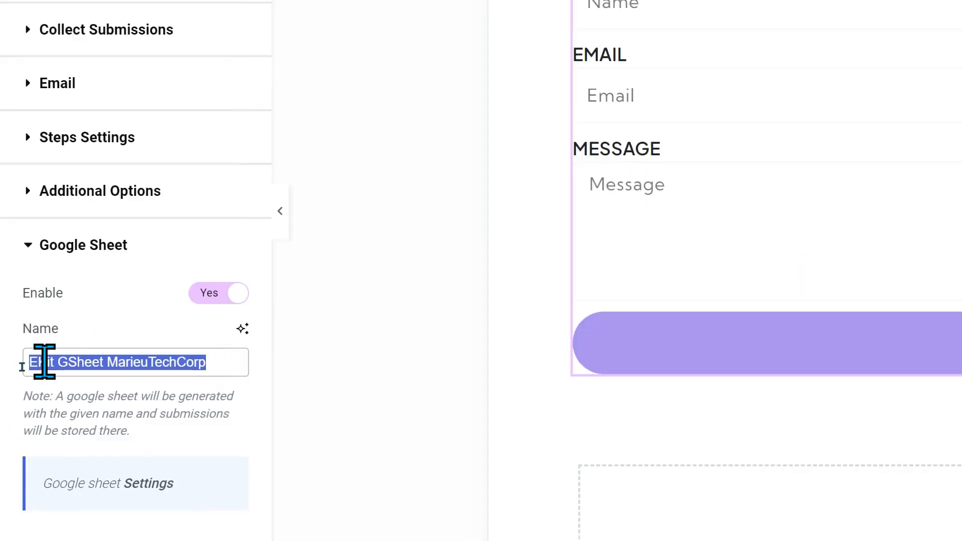
left_click(233, 364)
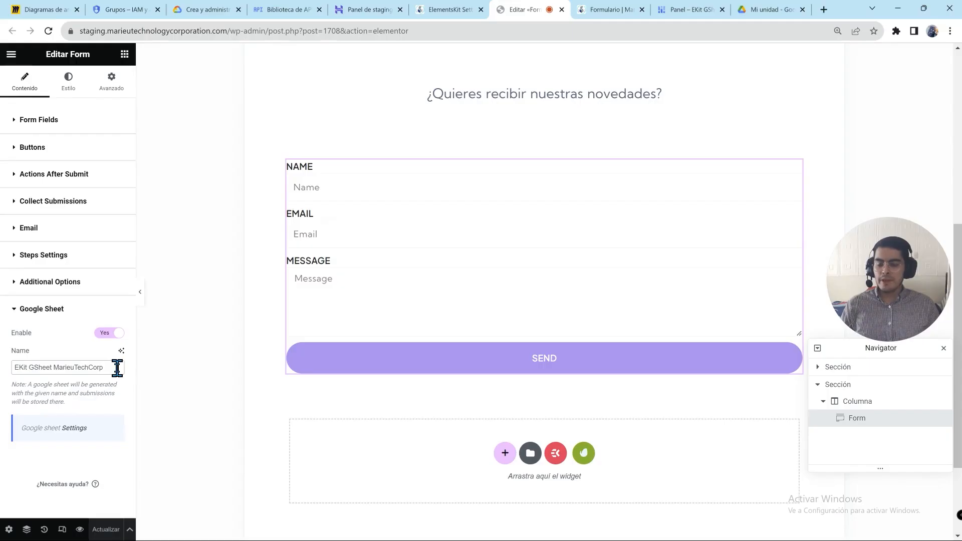
left_click(443, 10)
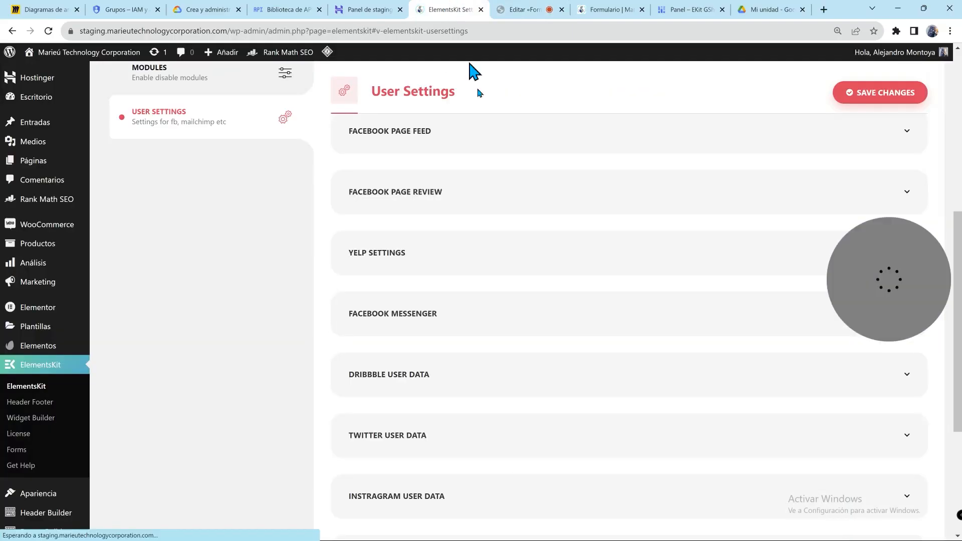
scroll(475, 456, "down", 5)
left_click(476, 454)
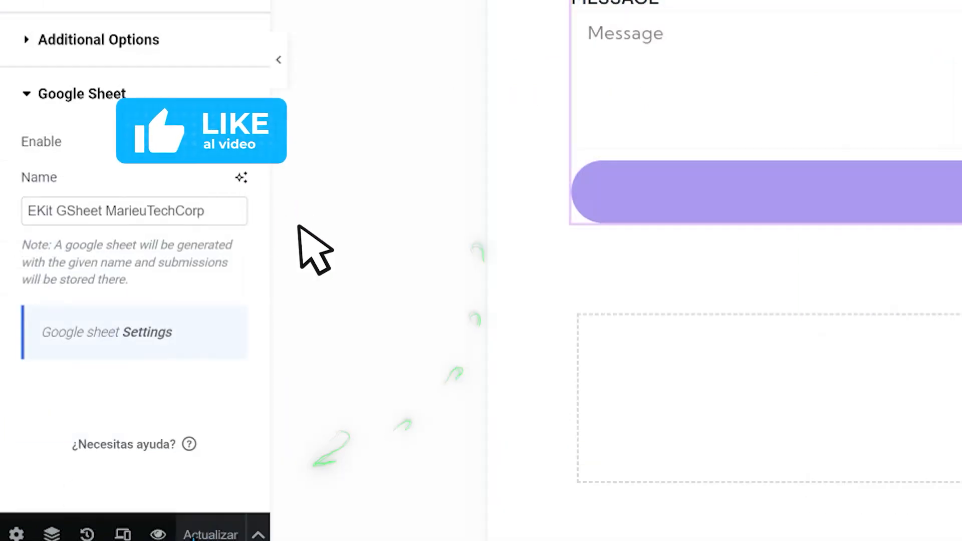
Open the page preview of the Elementor form template and go to its contact form
left_click(259, 534)
left_click(242, 494)
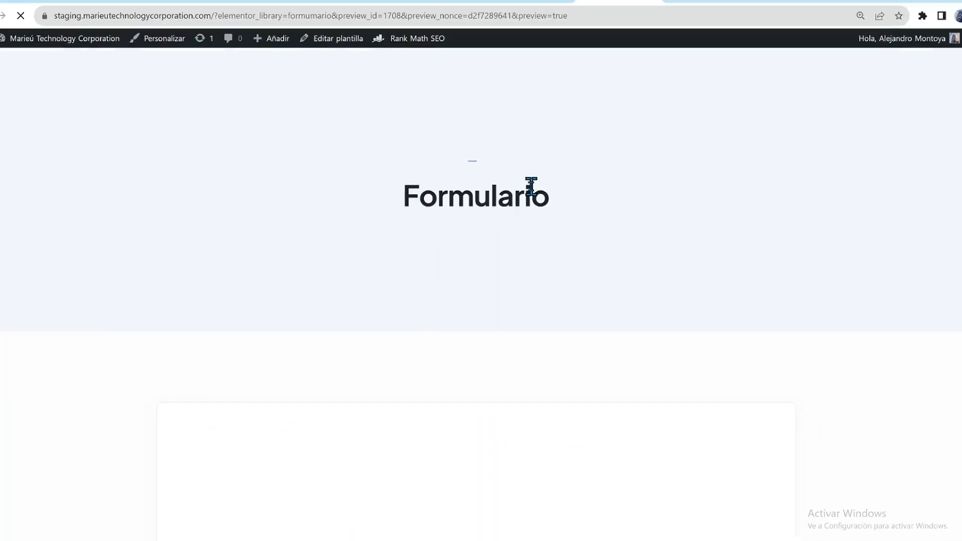
scroll(530, 241, "down", 6)
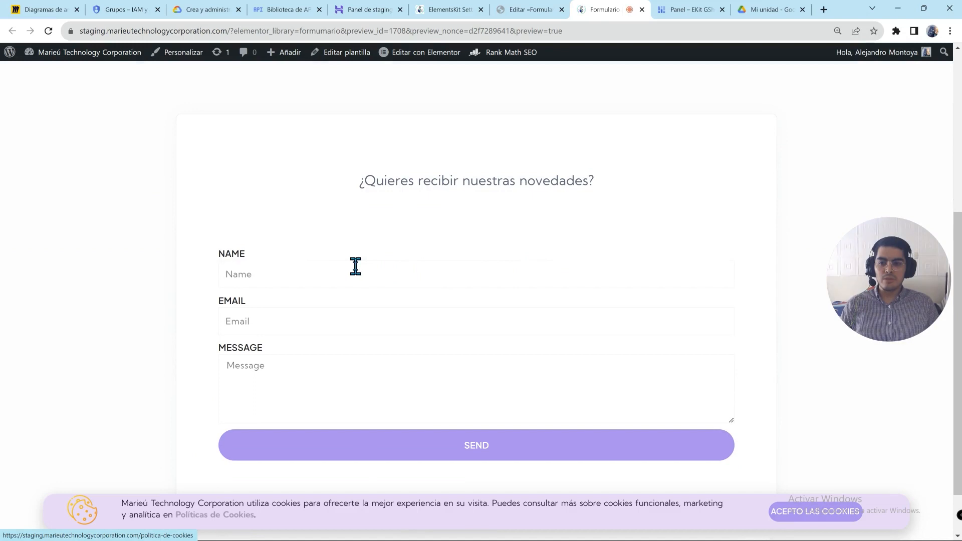
Fill in the test form's name and email, enter "Tester 2" as the message, and send it
left_click(343, 273)
left_click(301, 367)
left_click(258, 324)
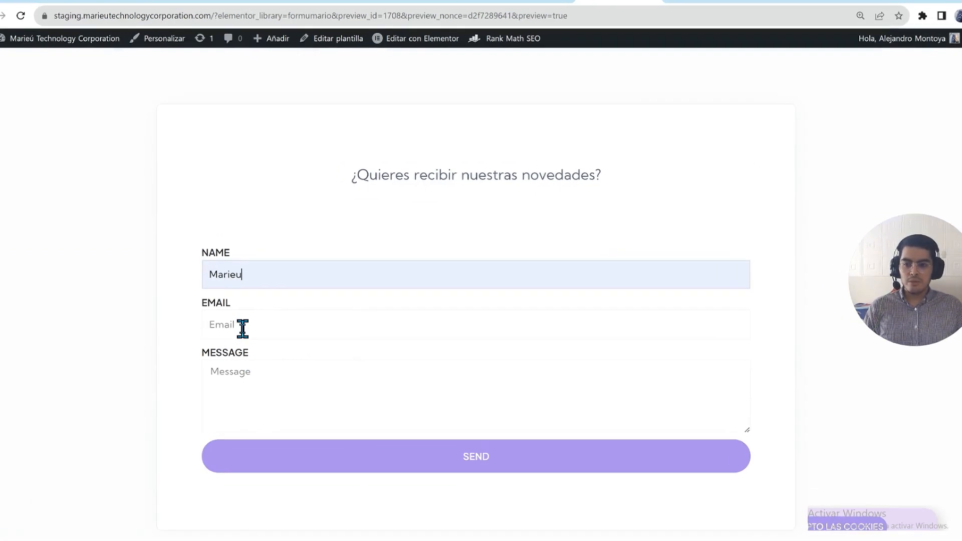
type("te")
left_click(219, 394)
left_click(166, 428)
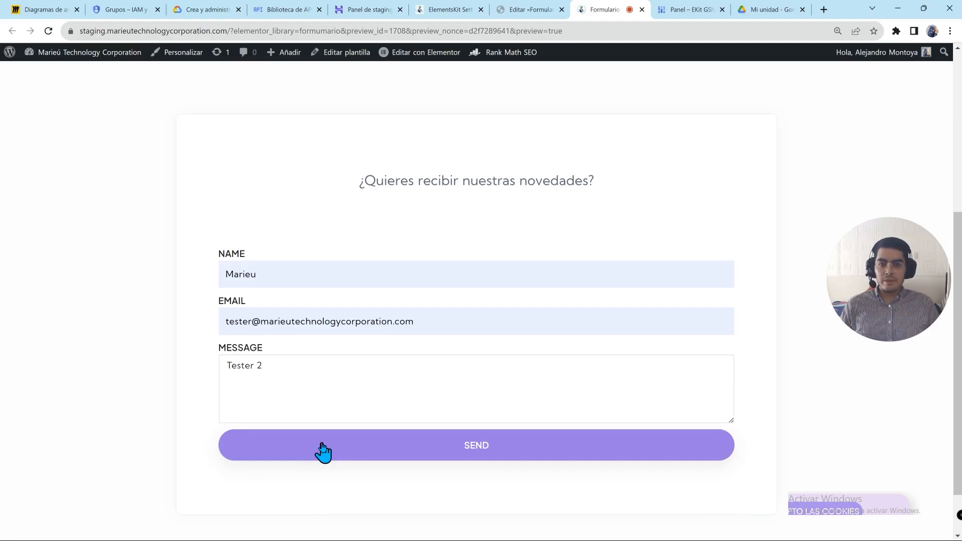
left_click(326, 451)
Examine the submission status message below the form's Send button
left_click_drag(230, 475, 312, 471)
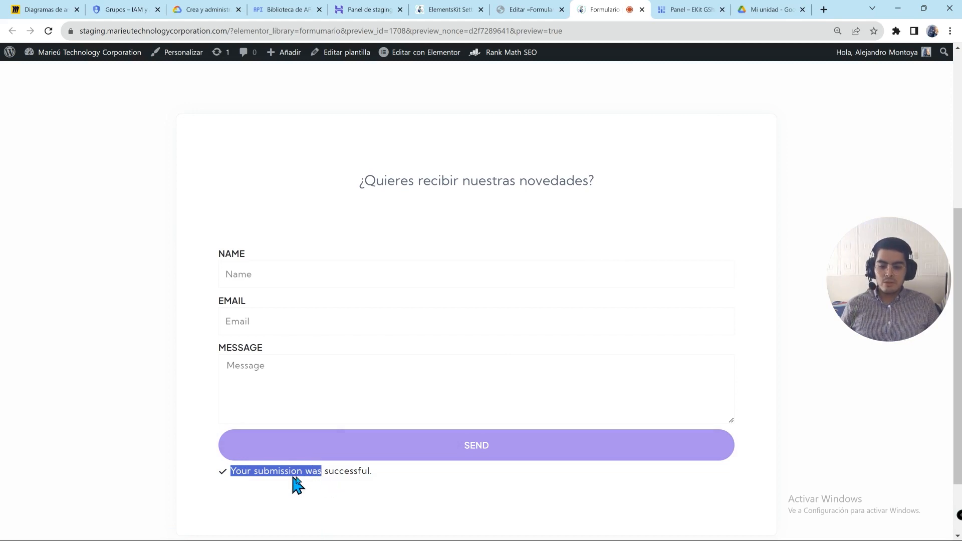
left_click_drag(378, 474, 232, 474)
left_click(353, 390)
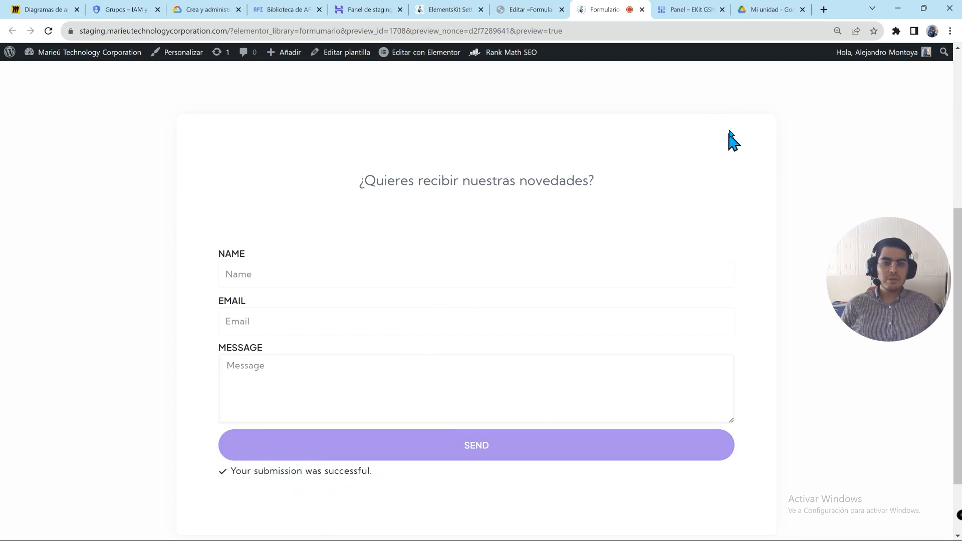
Refresh My Drive in Google Drive, open the first suggested EKit GSheet MarieuTechCorp spreadsheet, and check the message in cell C3
left_click(781, 14)
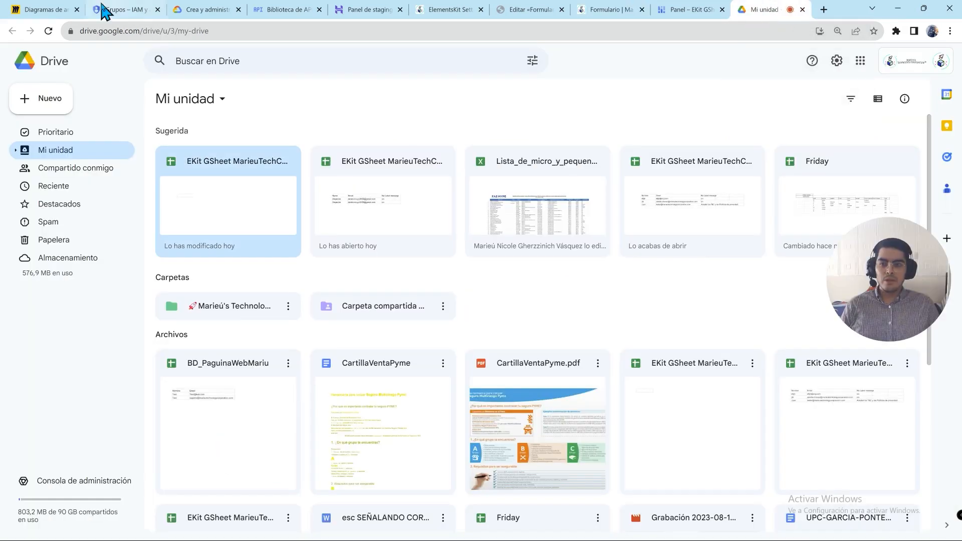
left_click(48, 30)
double_click(203, 203)
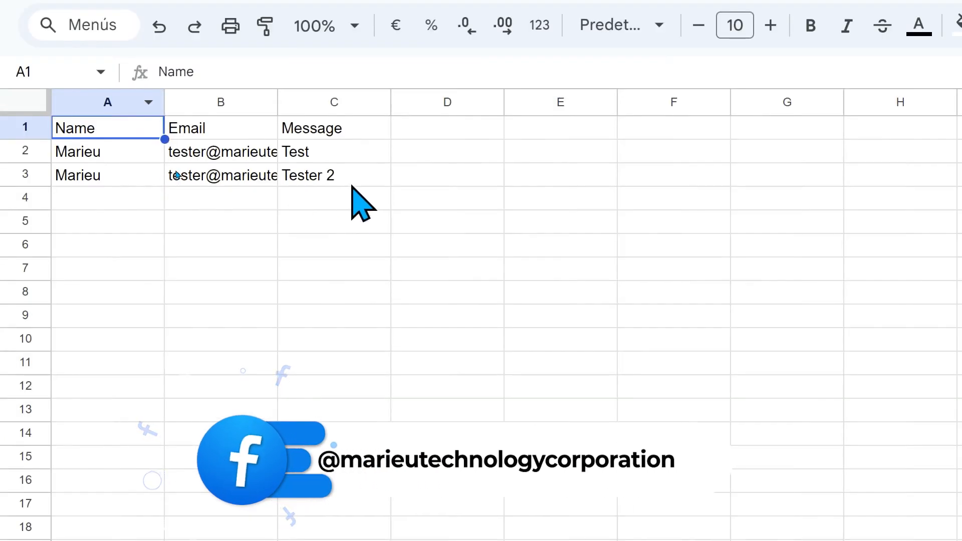
left_click(341, 177)
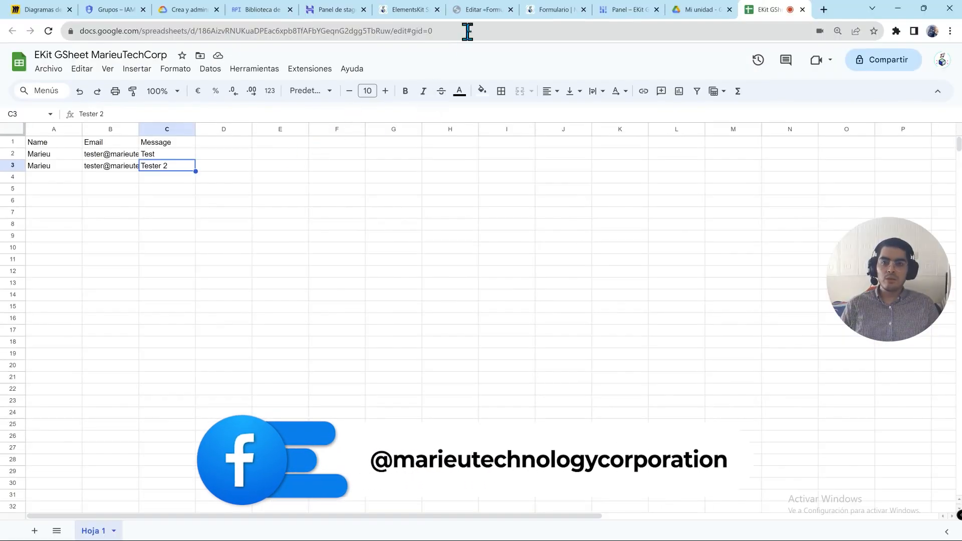
left_click(476, 10)
left_click(575, 11)
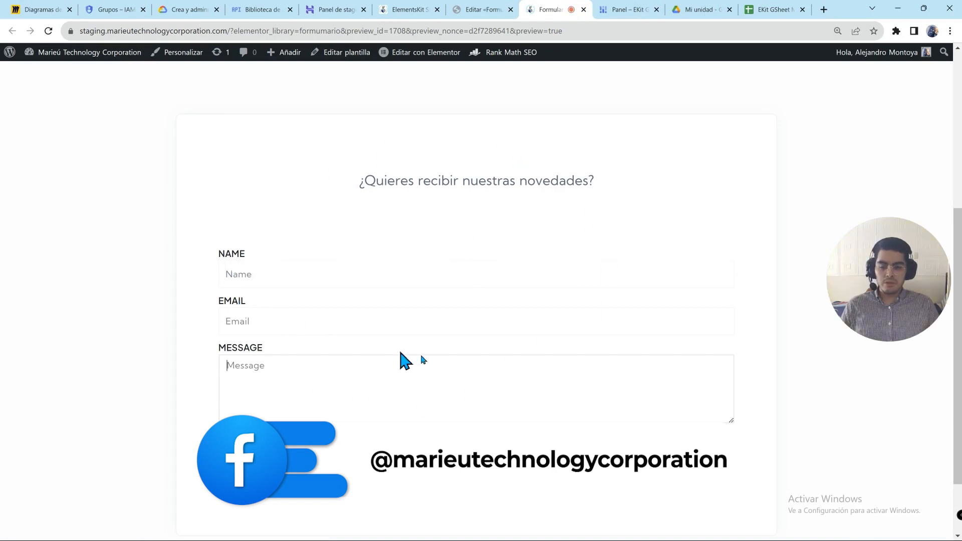
left_click(410, 367)
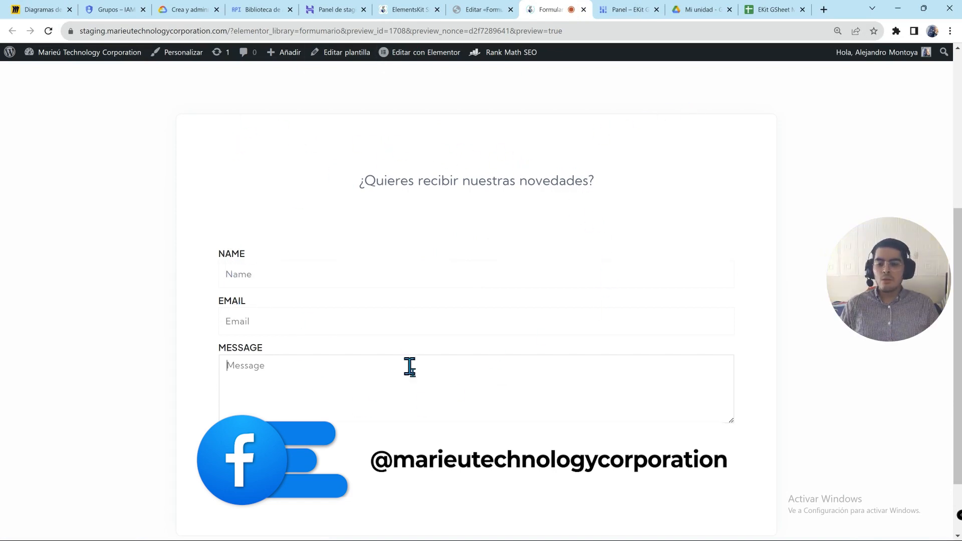
left_click(766, 10)
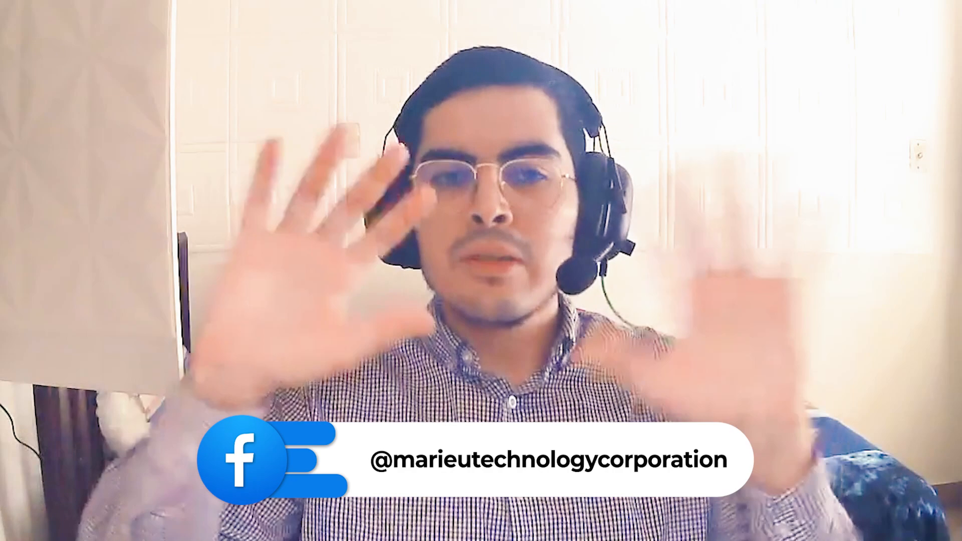